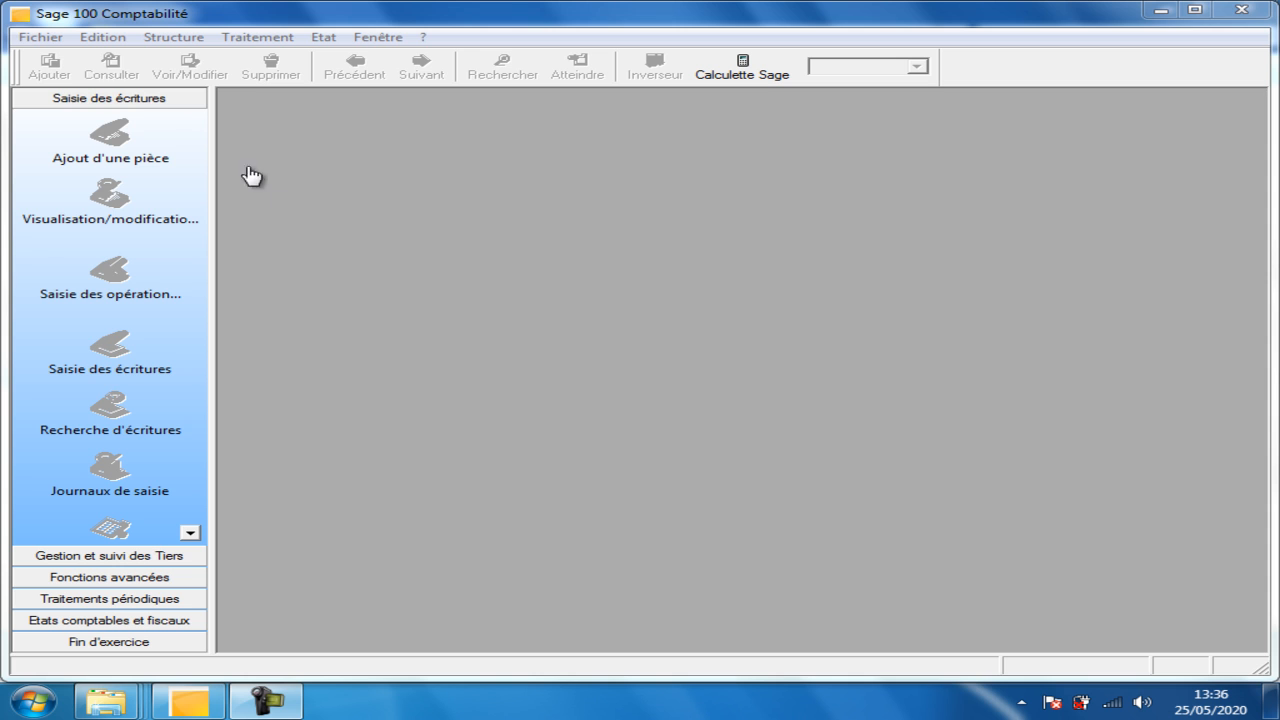
Open the Fichier menu in Sage 100 Comptabilité.
click(37, 40)
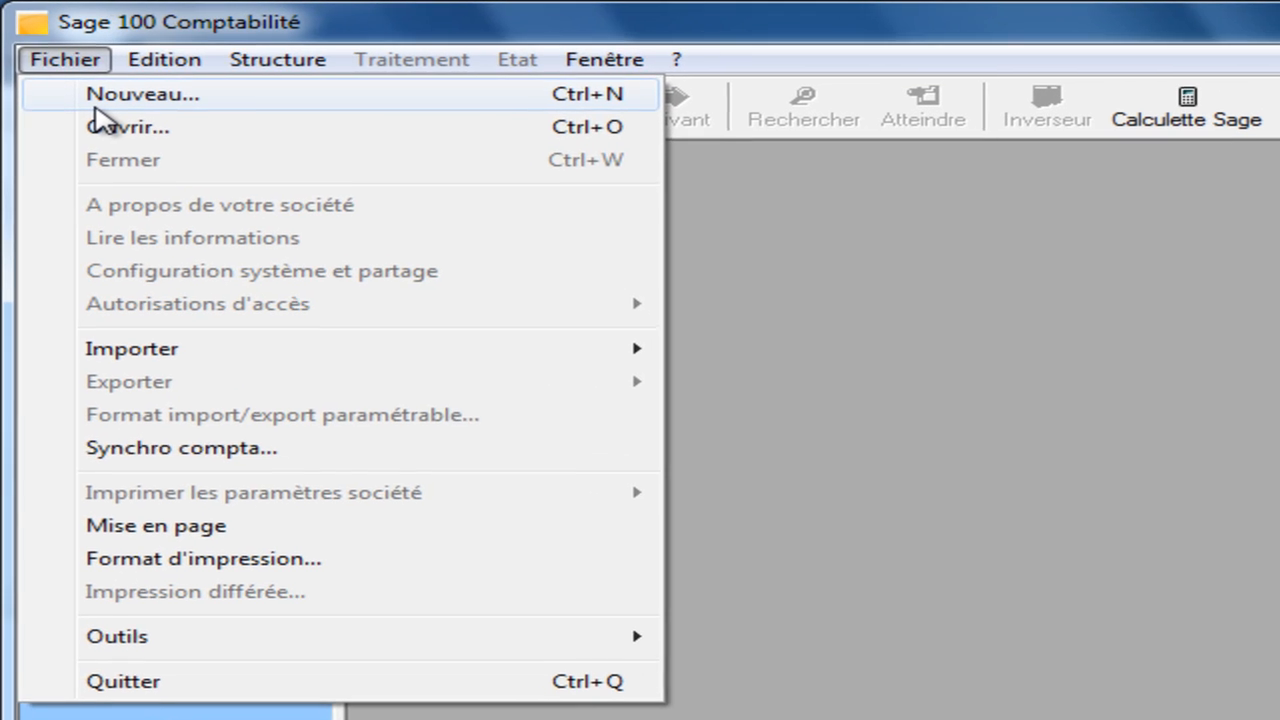
Start a new accounting file with raison sociale 'HAMMOUCHA SARL' and continue.
click(60, 64)
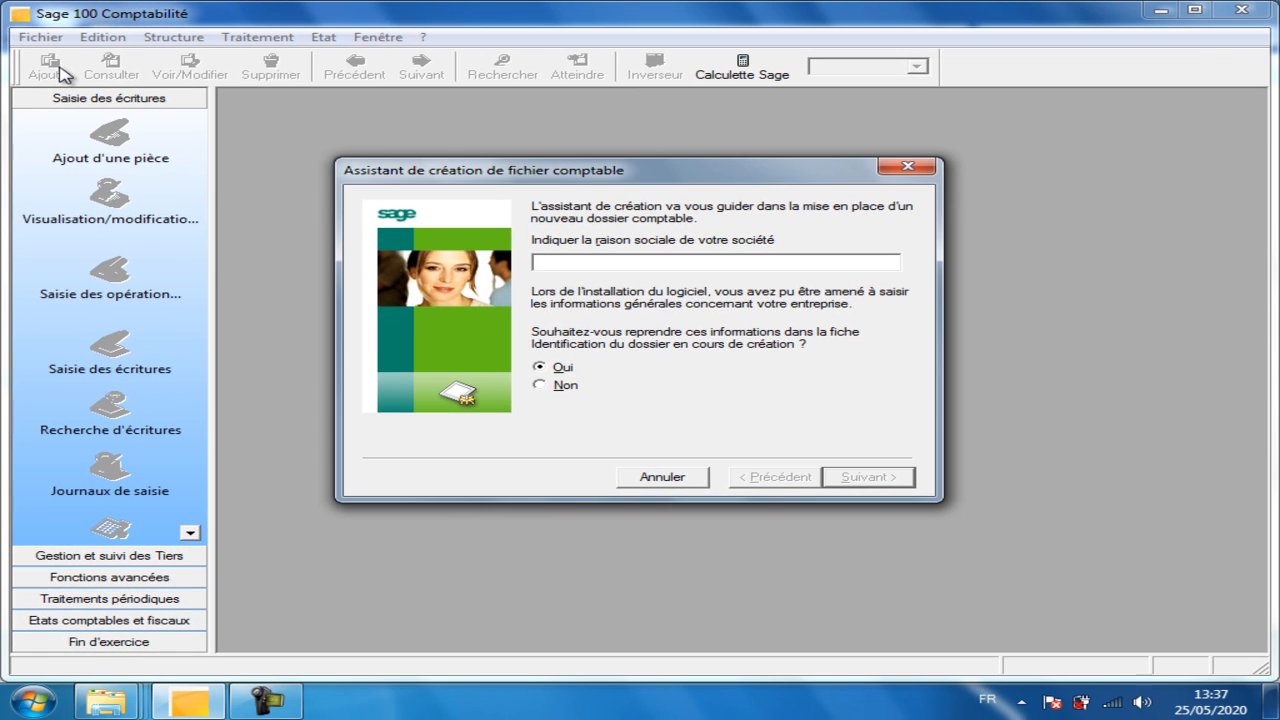
text(HAMMOUC)
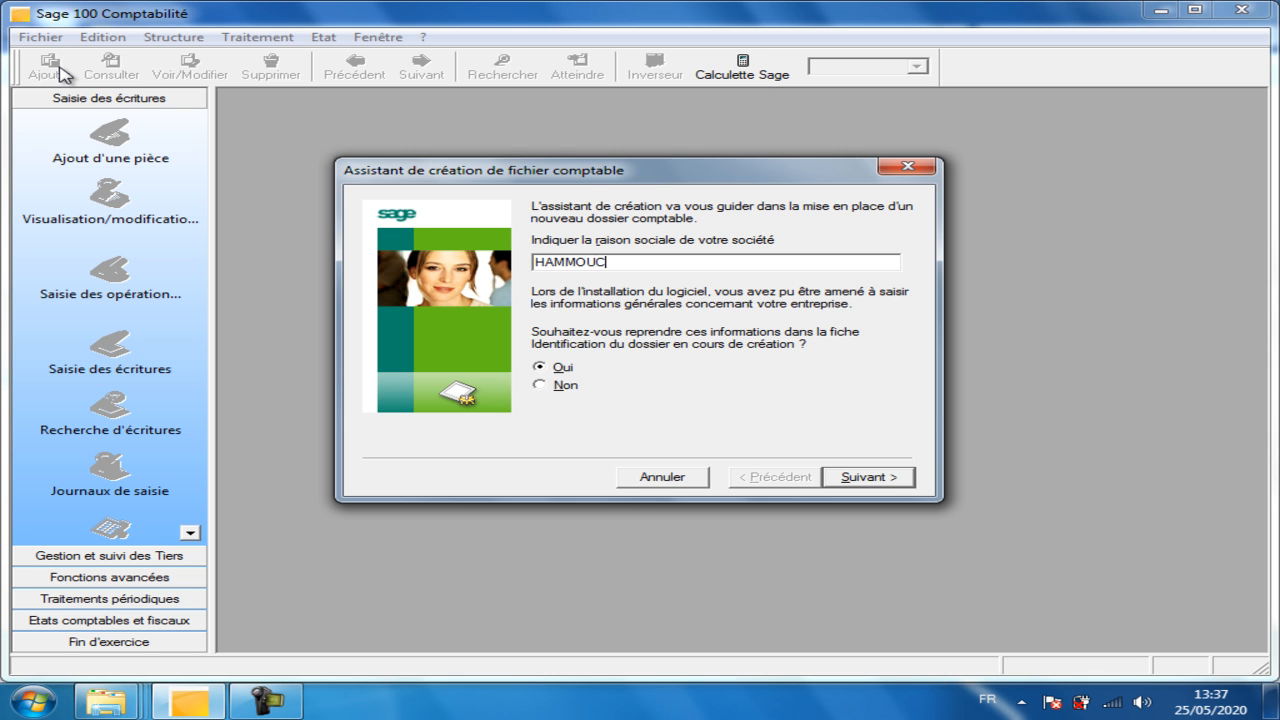
text(HA SARL)
click(869, 477)
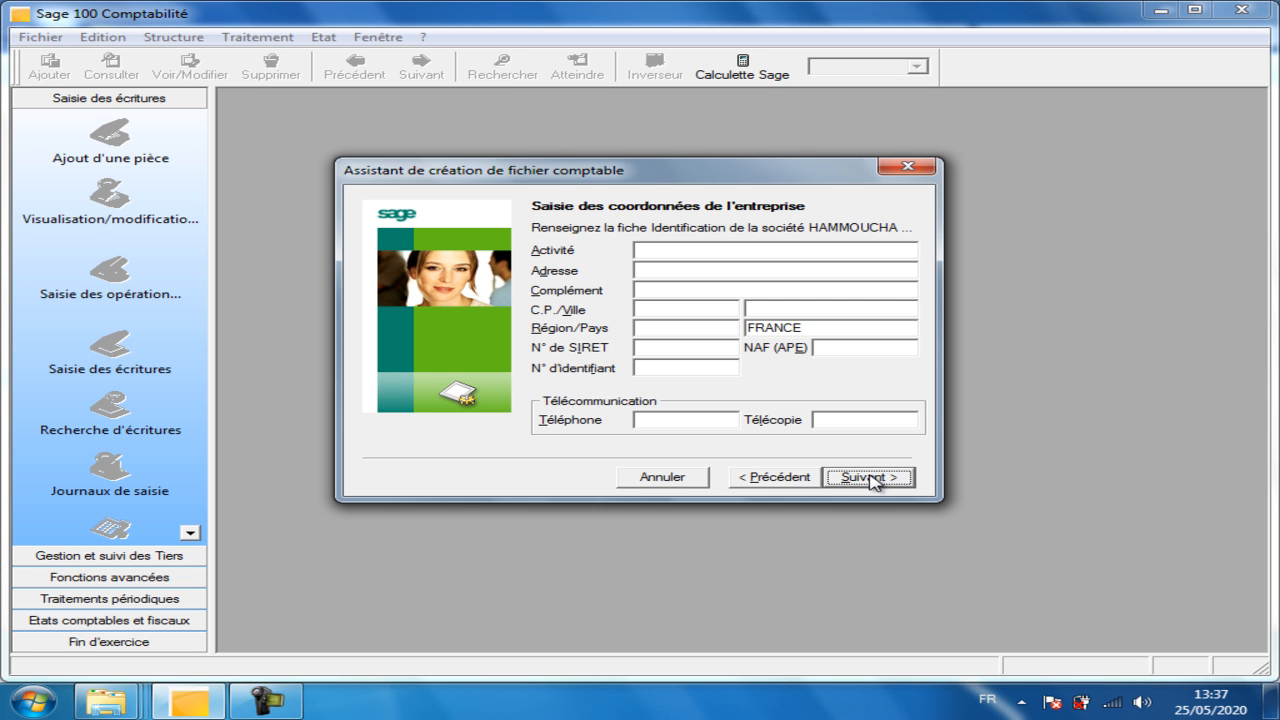
click(704, 248)
text(FORMATION)
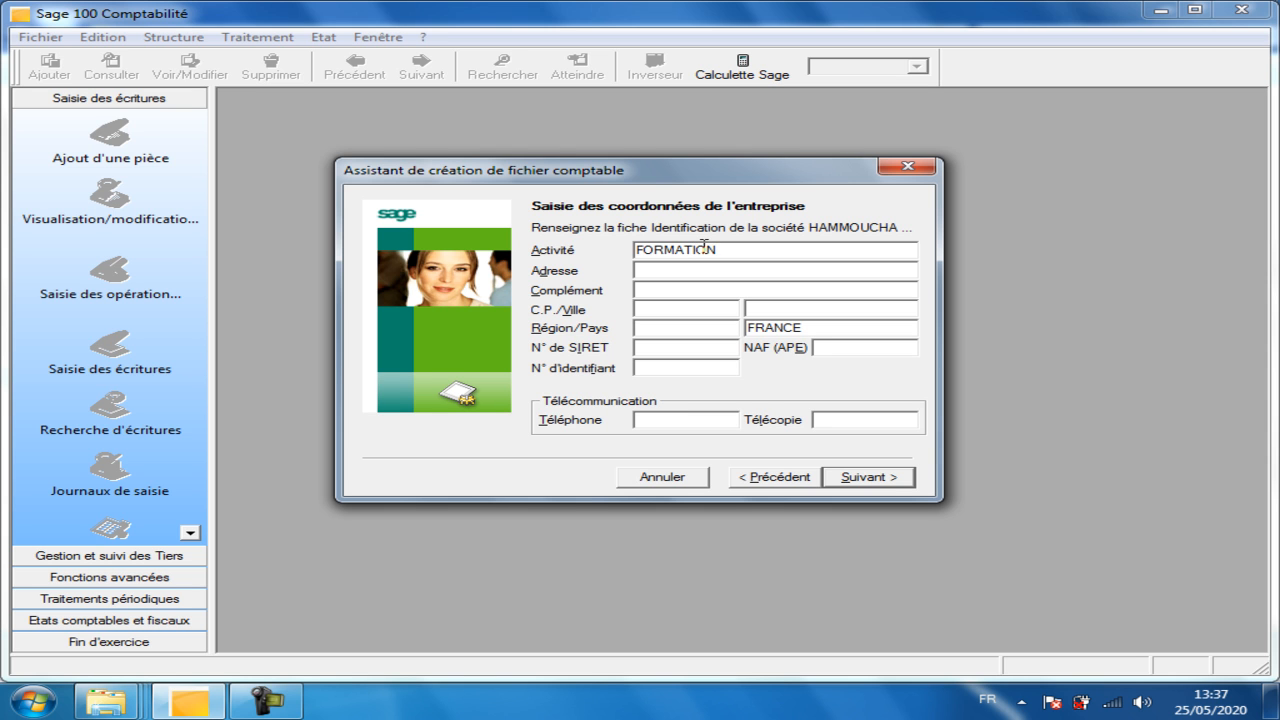
text( A DISTANCE)
key(Tab)
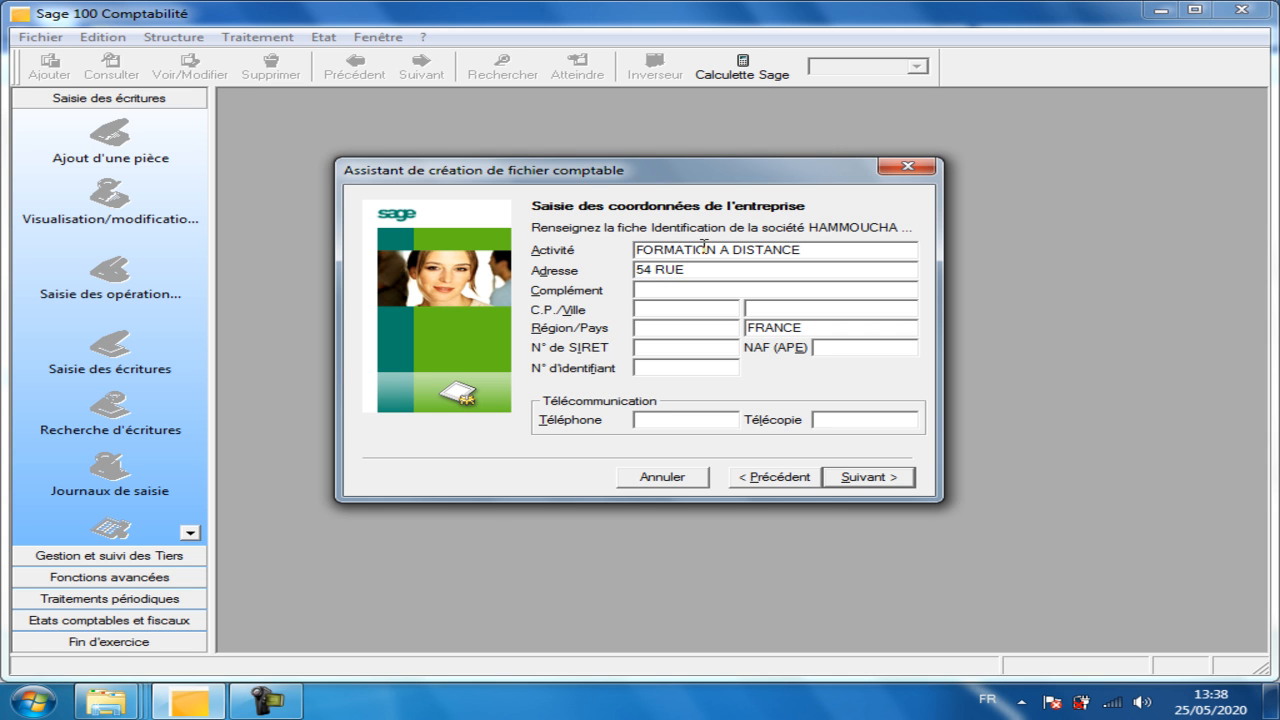
key(Tab)
text(100000)
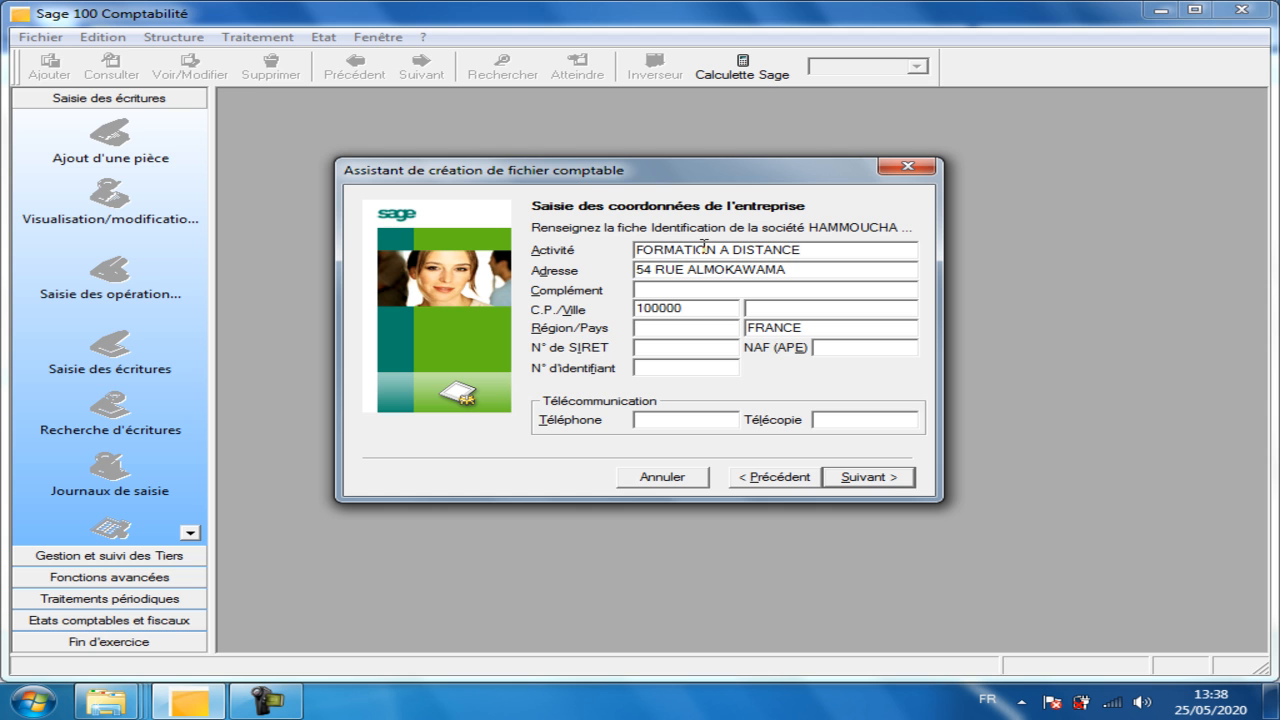
key(BackSpace)
key(Tab)
text(RABAT)
text(RSK)
key(Tab)
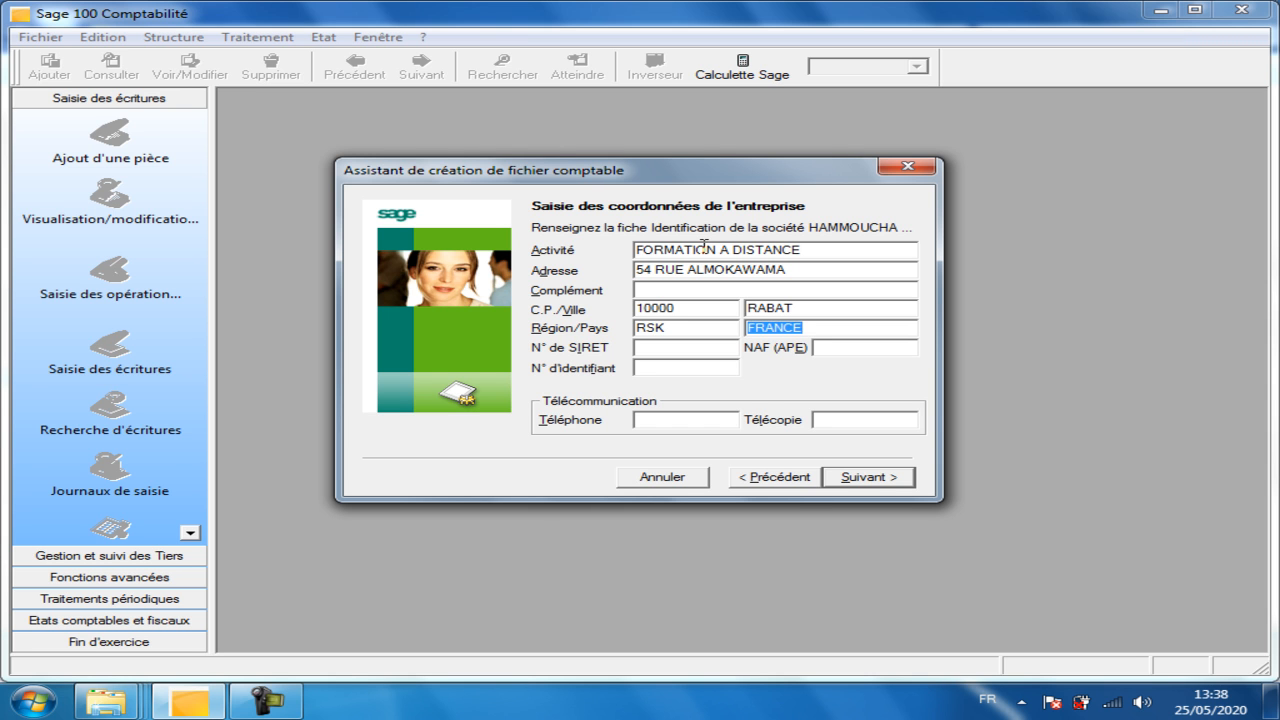
text(MAROC)
key(Tab)
text(04)
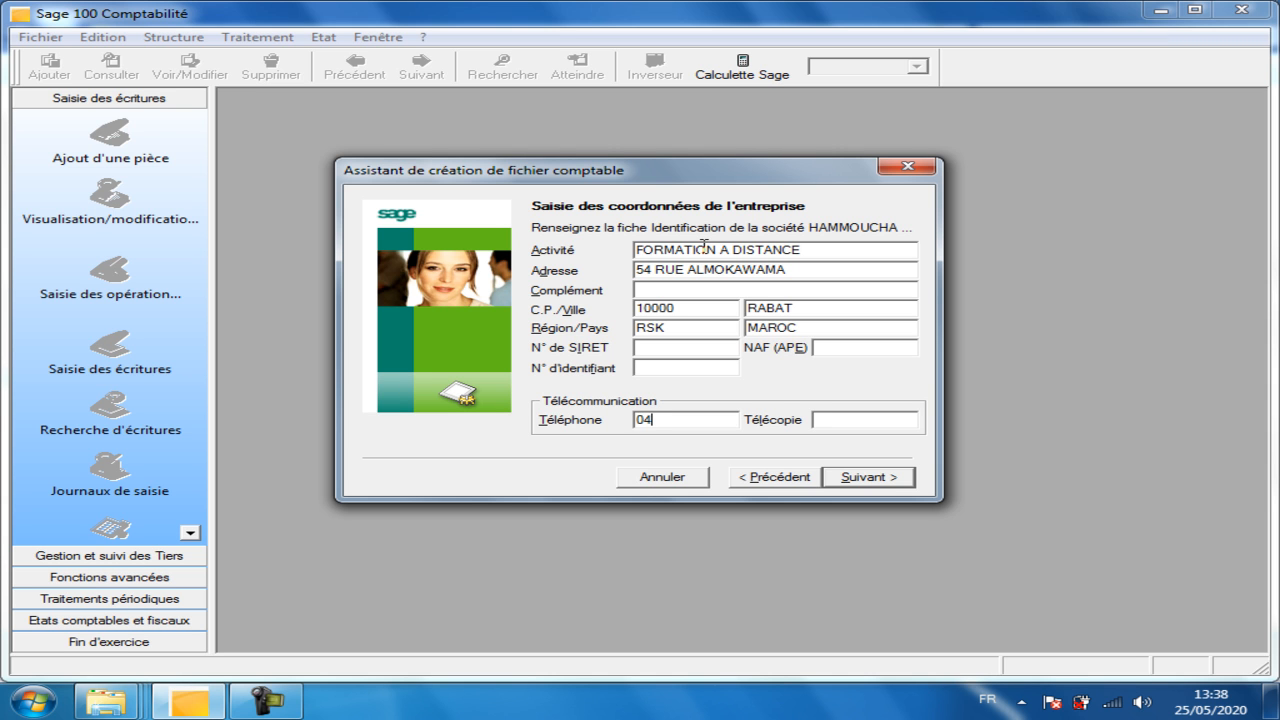
key(BackSpace)
key(Tab)
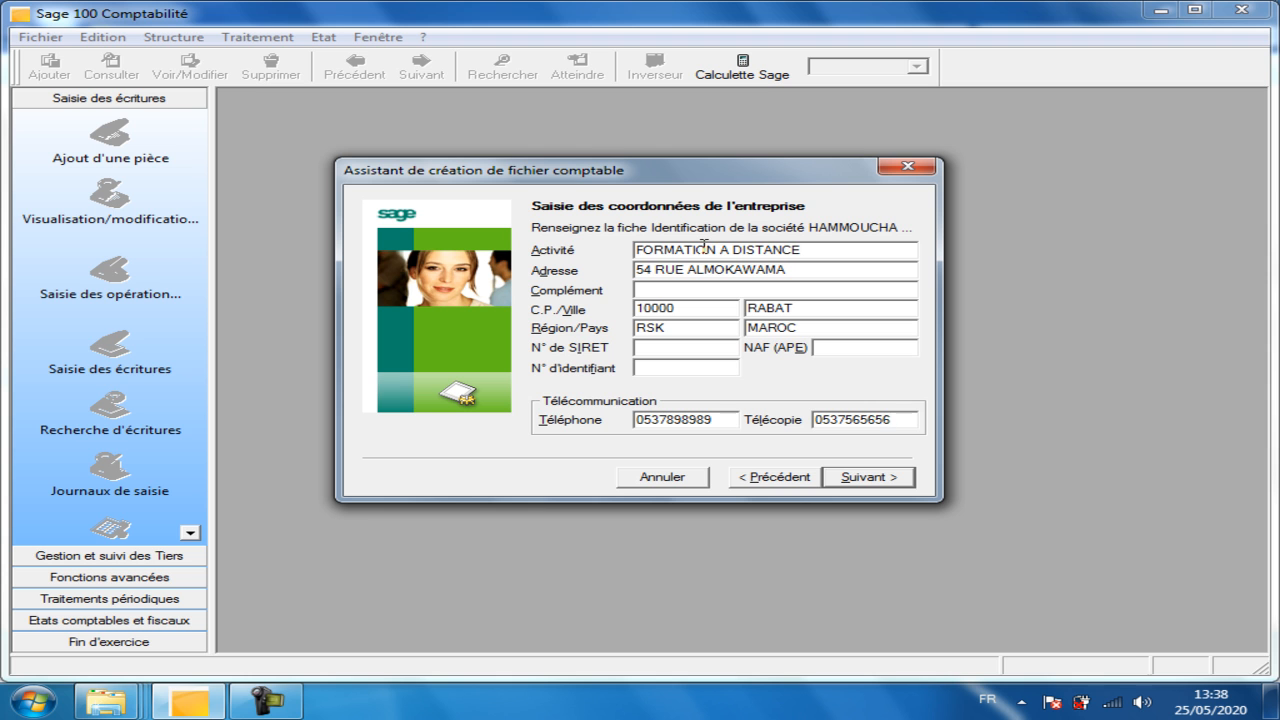
click(877, 479)
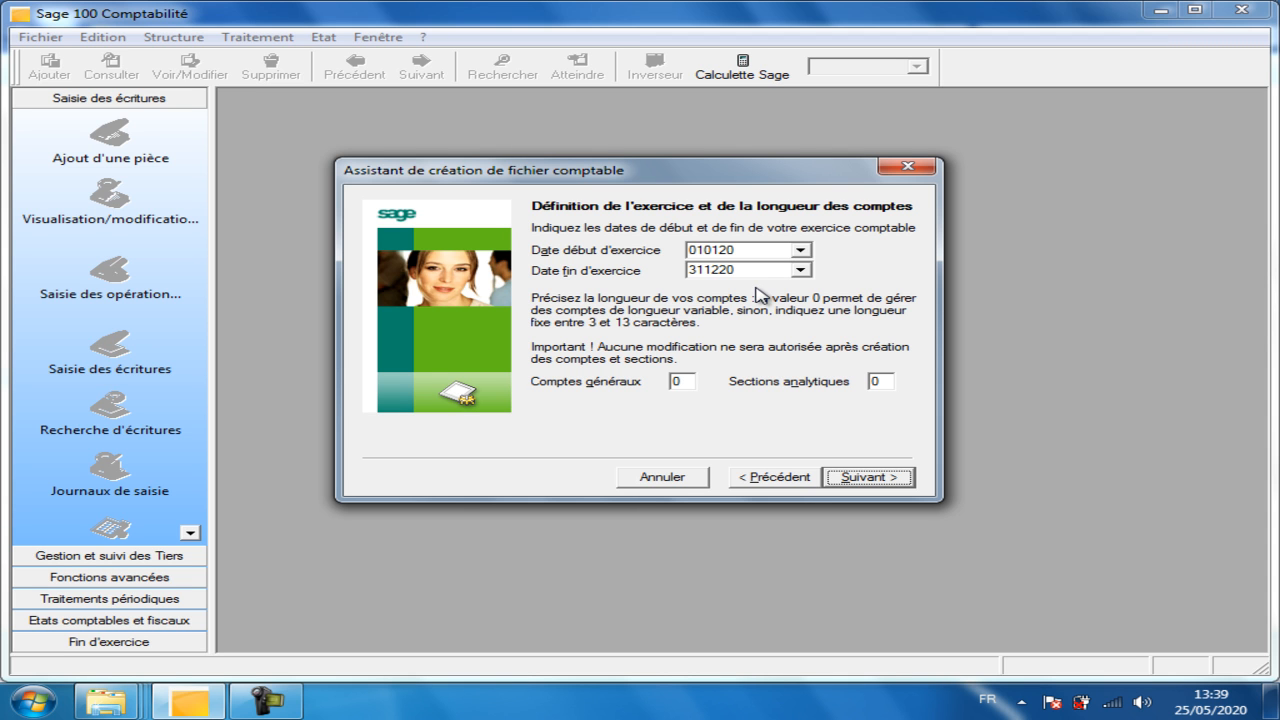
Set the Comptes généraux length to 8, keeping the 010120–311220 fiscal year, and continue.
click(683, 381)
double_click(683, 381)
text(8)
click(899, 480)
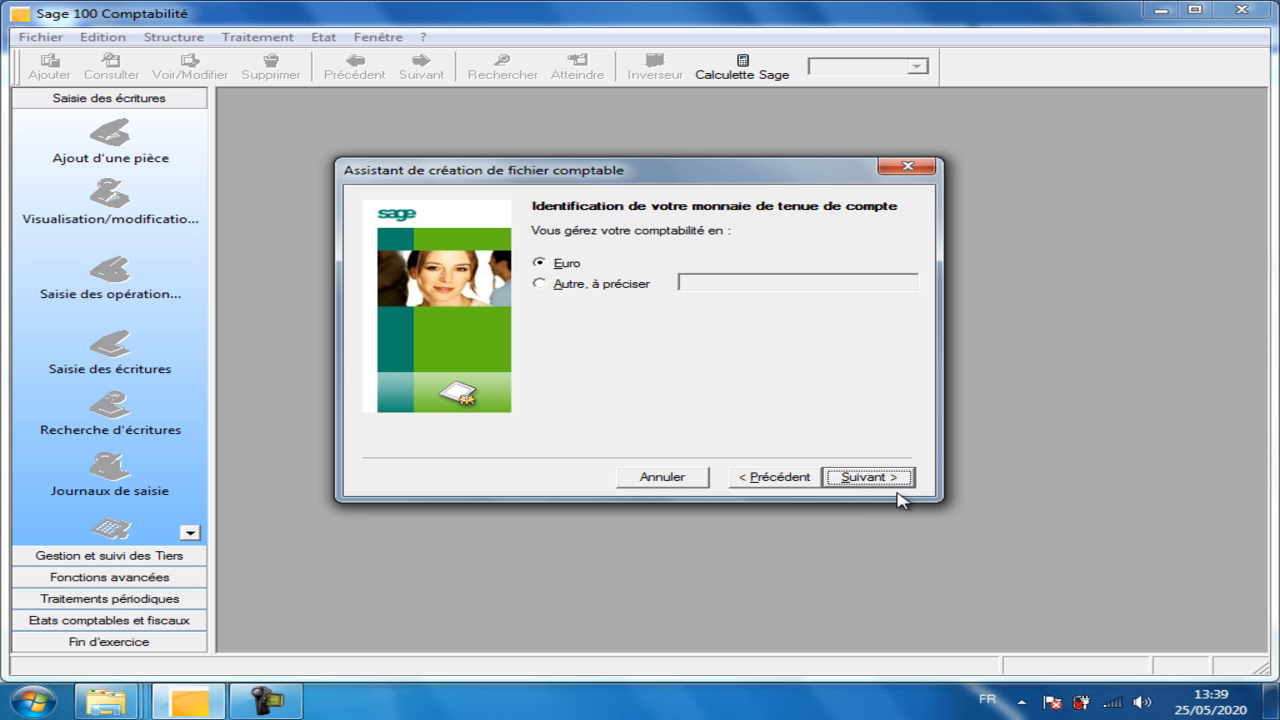
Choose 'Autre, à préciser' and enter MAD as the accounting currency.
click(580, 287)
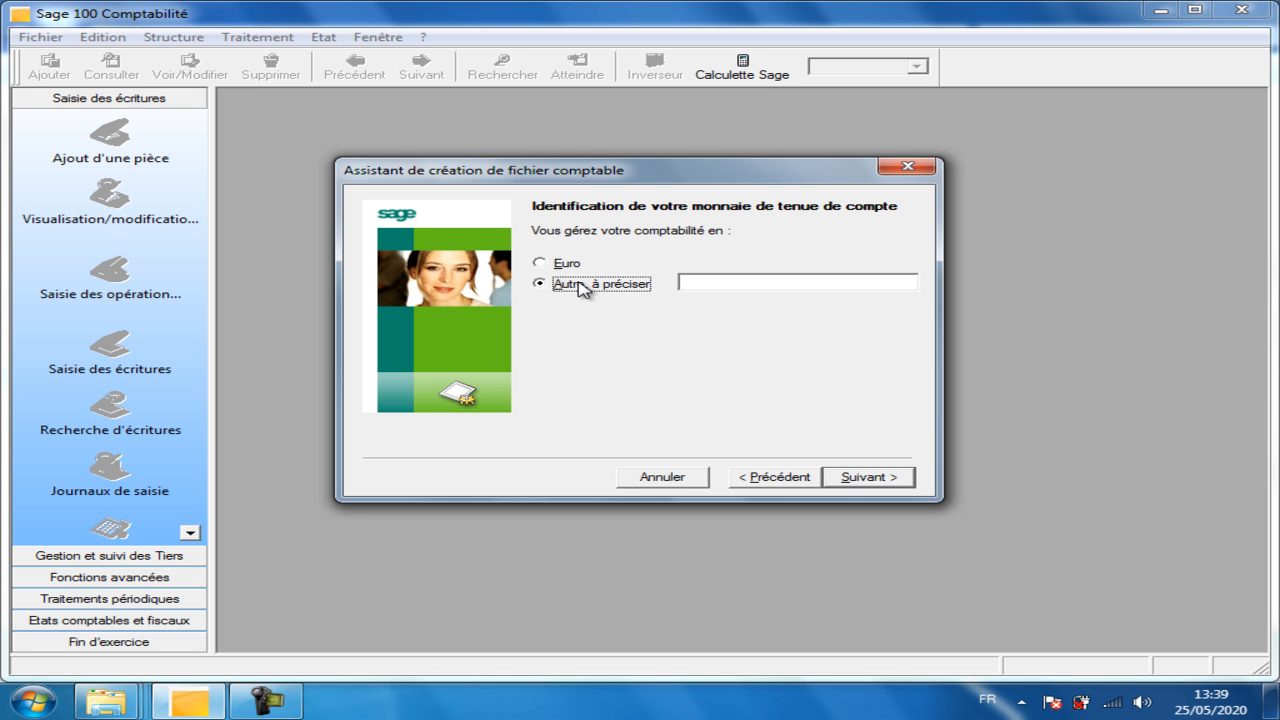
click(689, 283)
text(MAD)
click(880, 478)
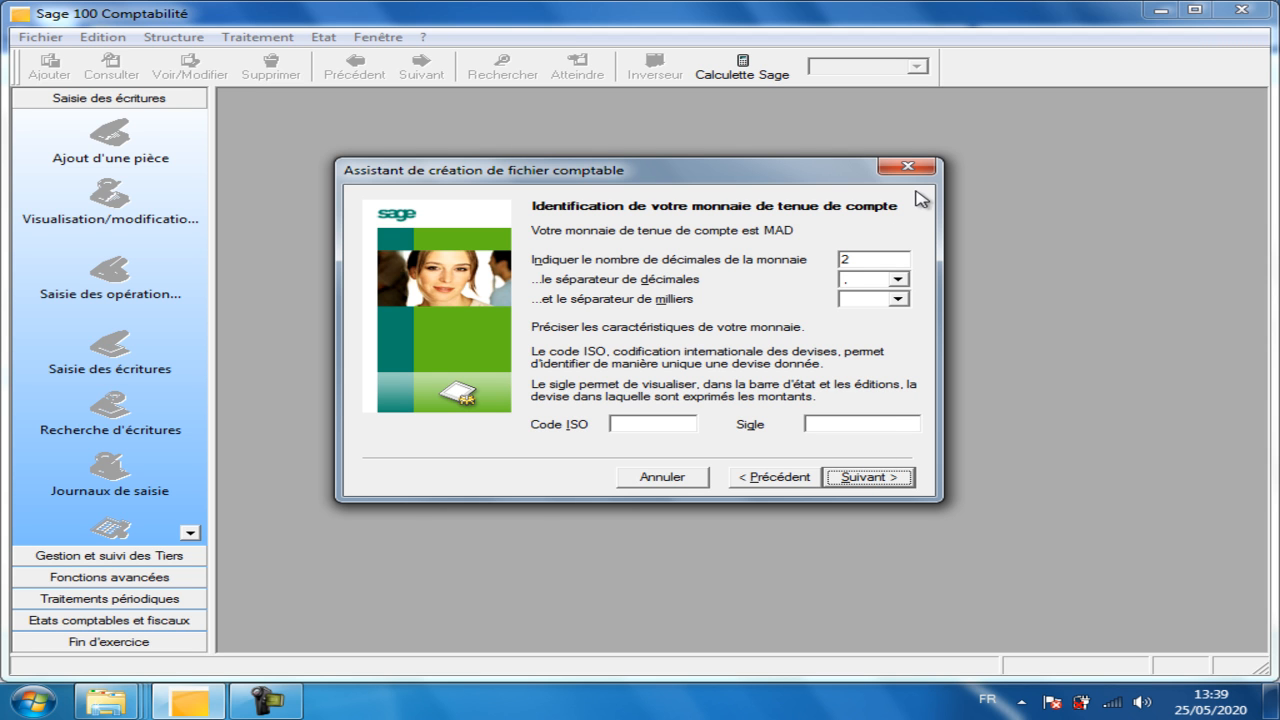
Review the MAD currency's 2 decimals and '.' decimal separator settings.
click(886, 254)
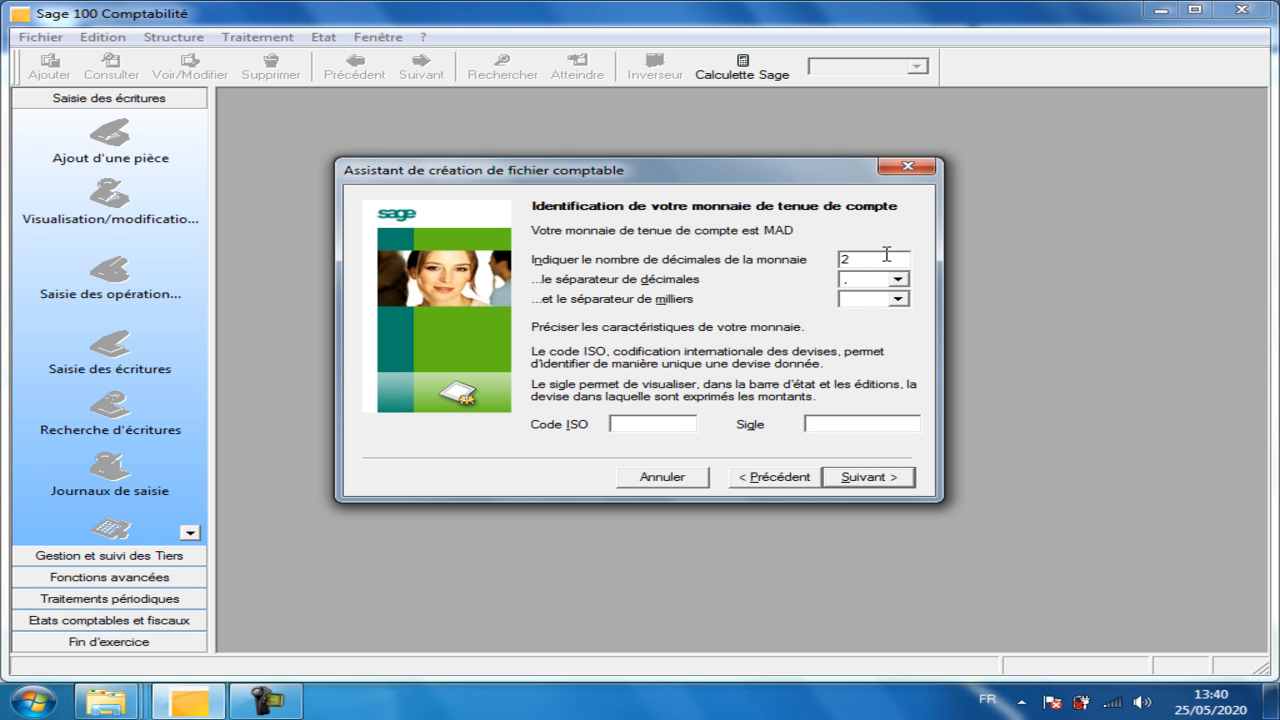
key(Tab)
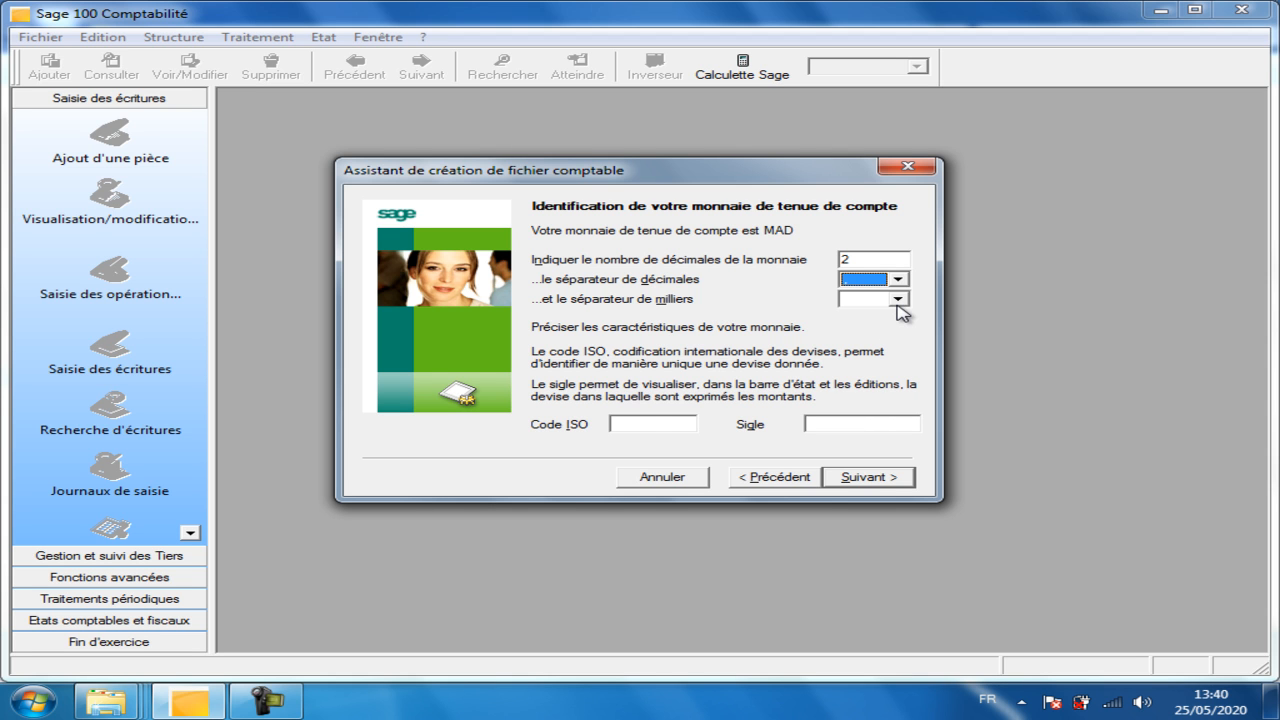
click(862, 298)
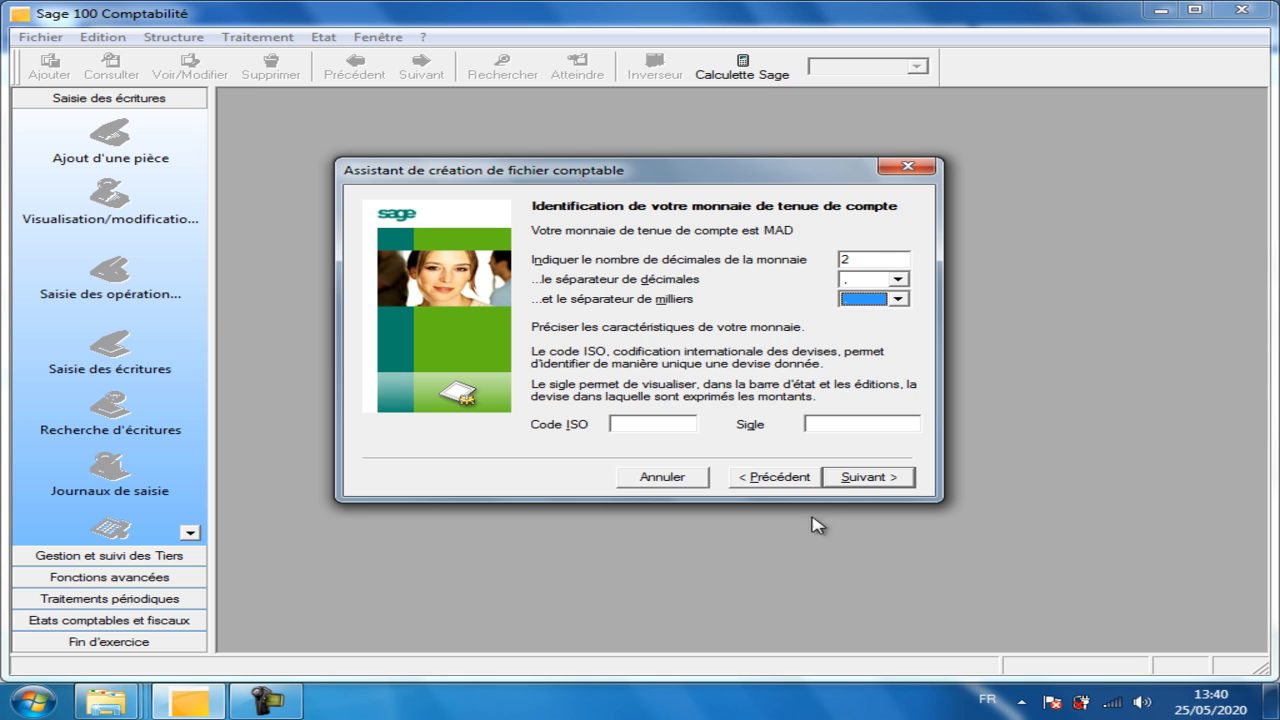
Select 'Non, le paramétrage sera défini manuellement' and continue to the file-creation page.
click(865, 478)
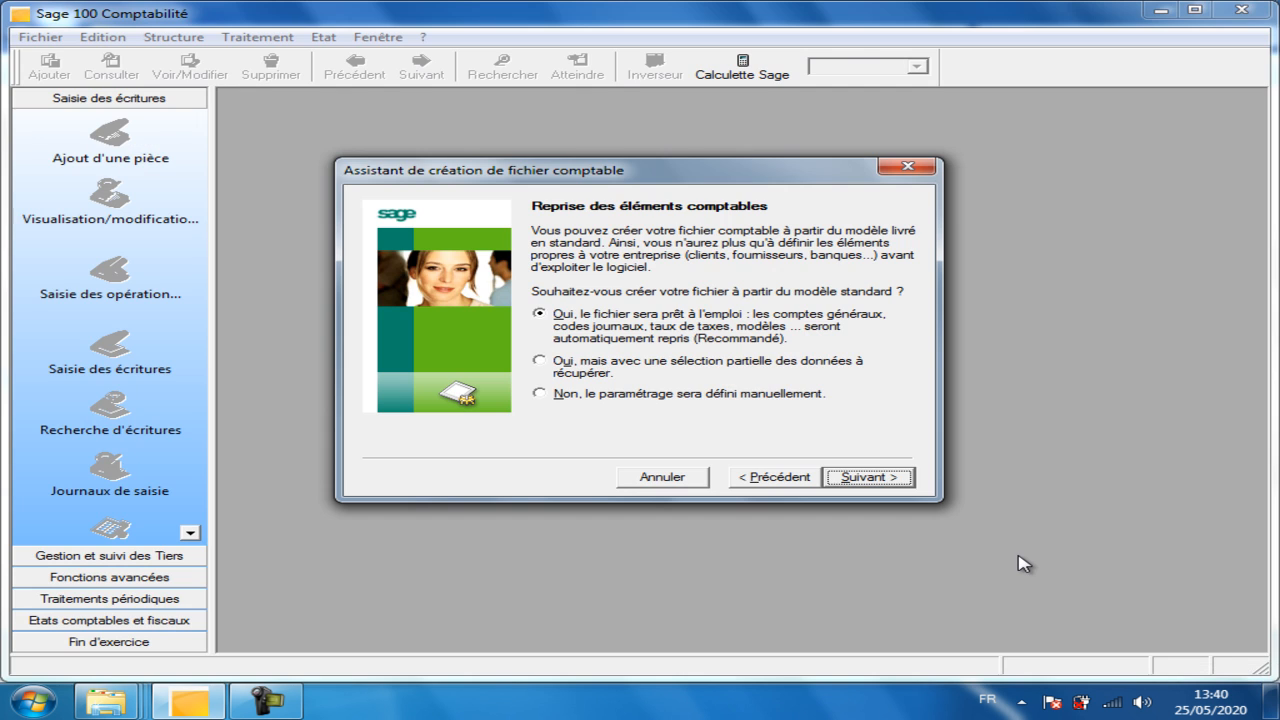
click(648, 394)
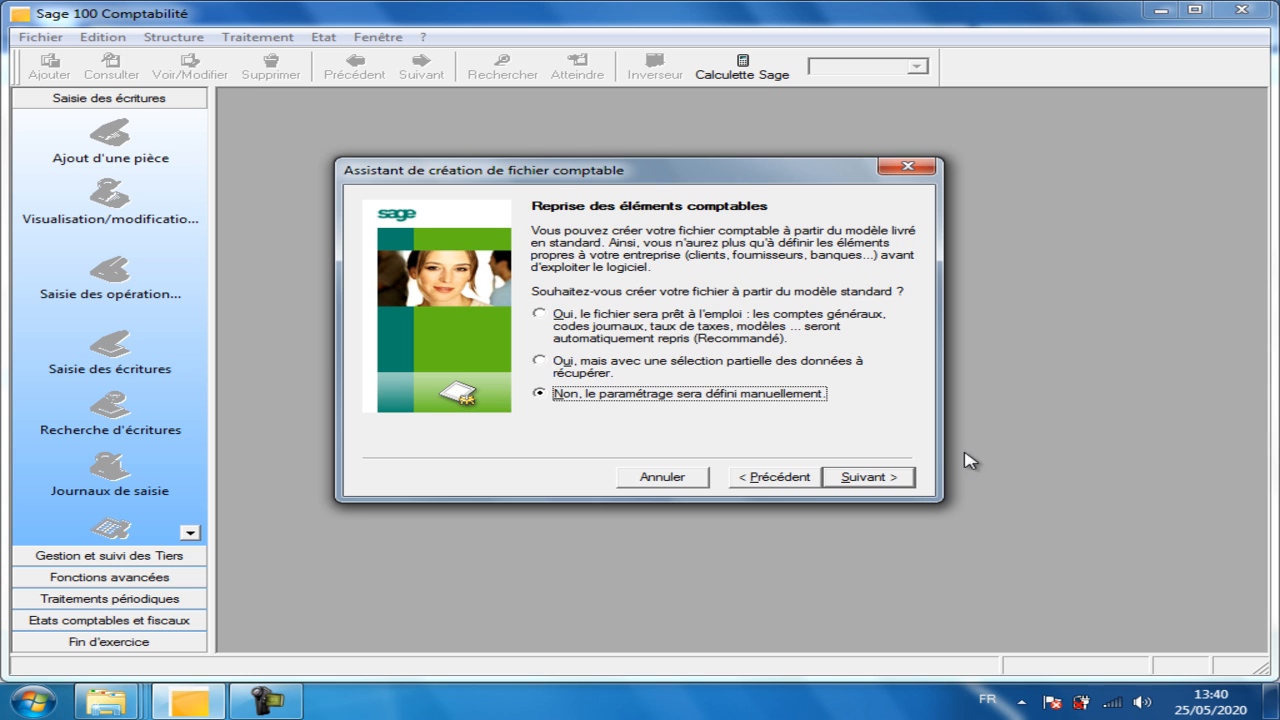
click(886, 481)
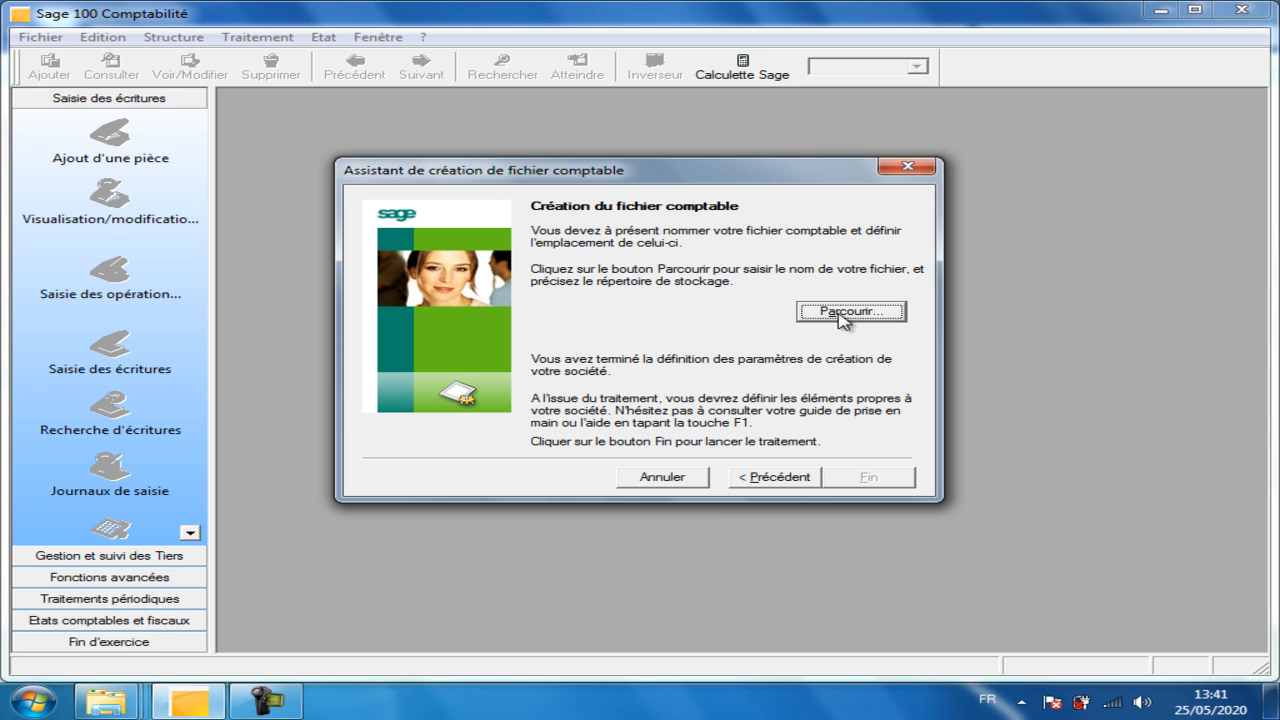
Save the file as HAMMOUCHA SARL in Mes documents, replacing the existing one.
click(842, 316)
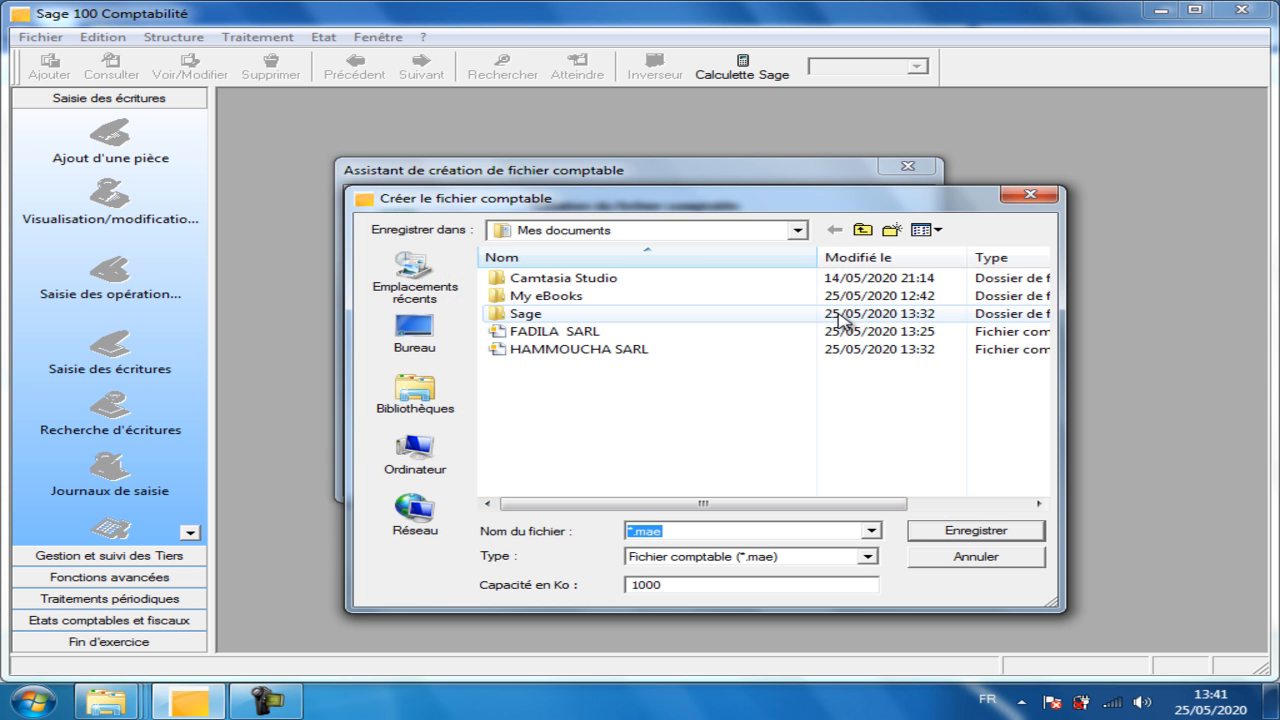
click(549, 352)
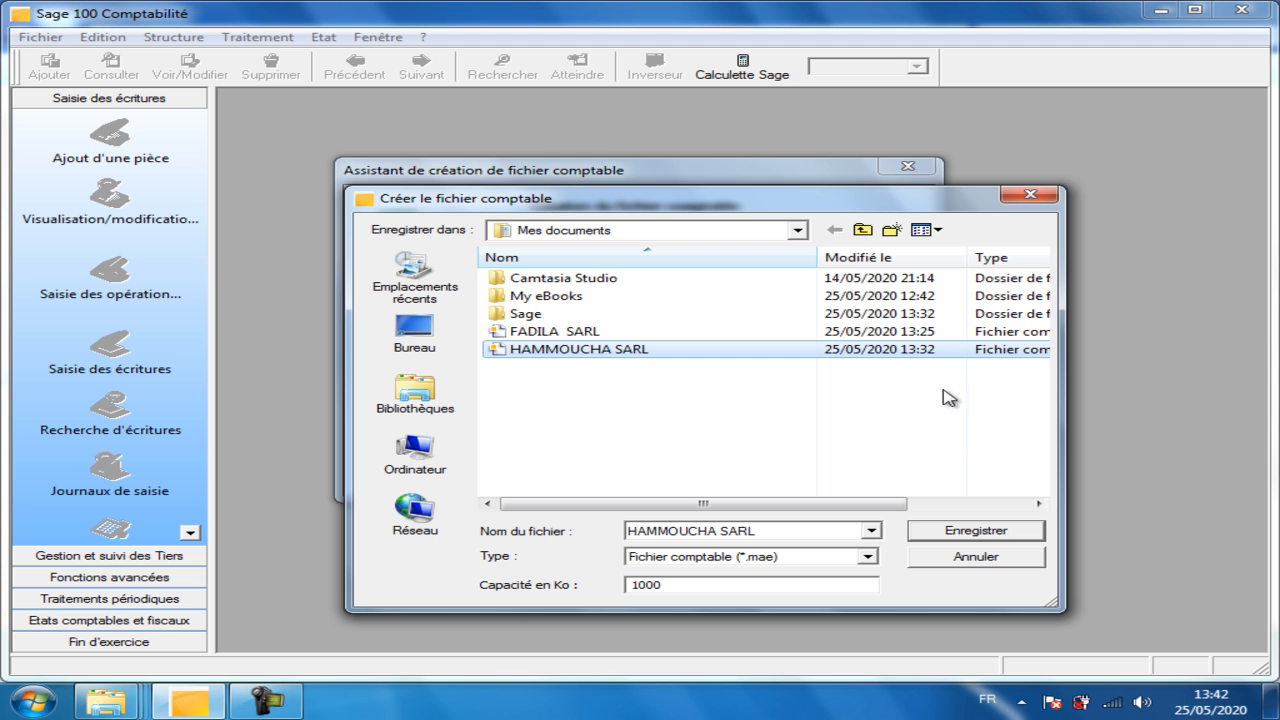
click(1000, 531)
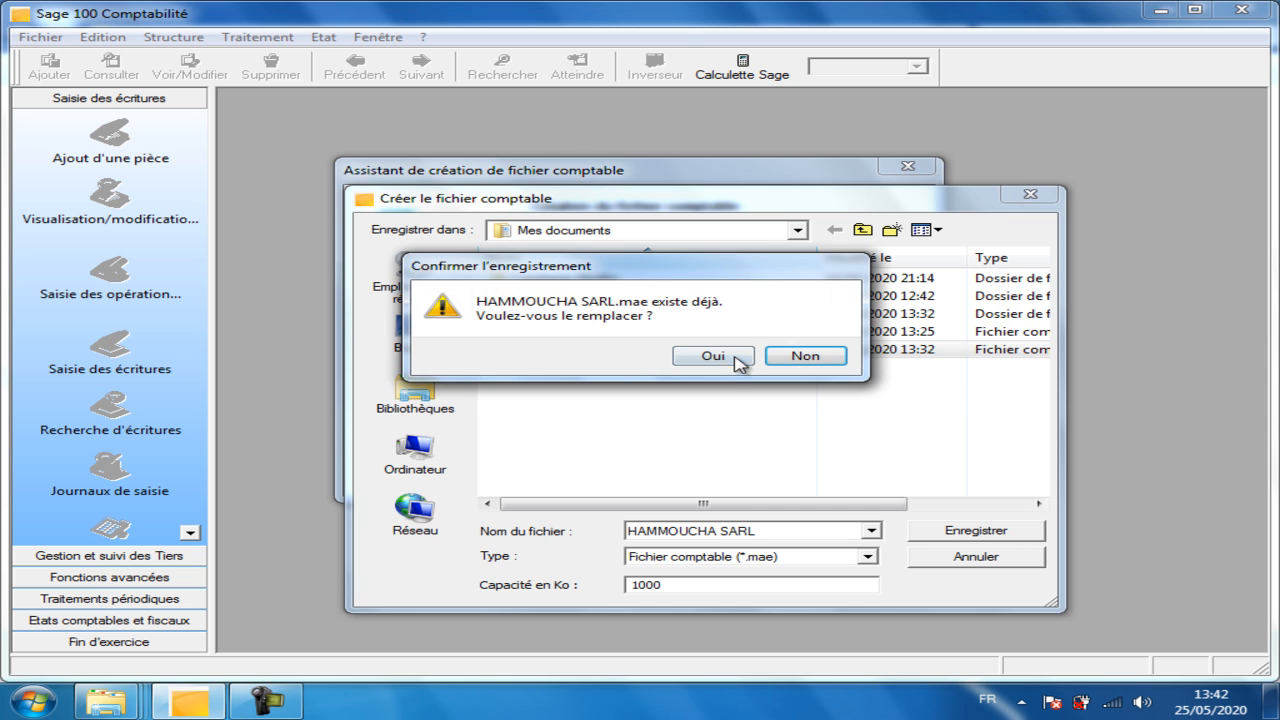
click(737, 362)
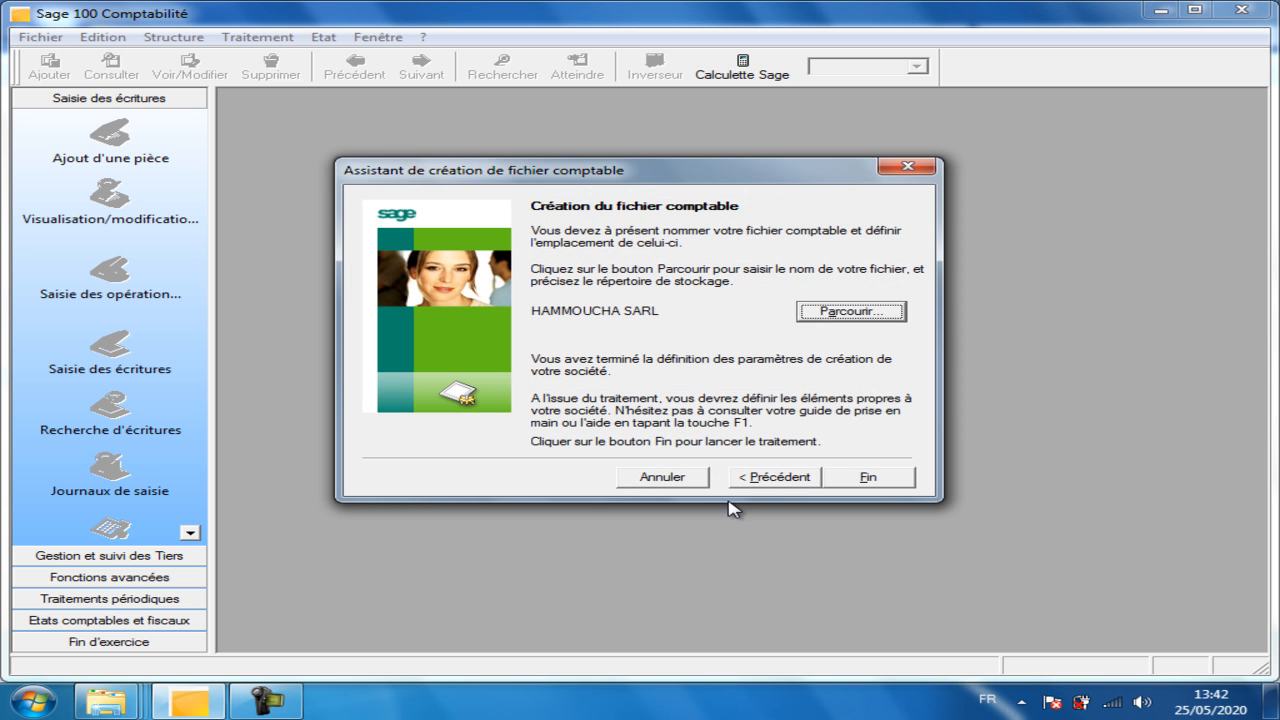
Finish the wizard and confirm overwriting HAMMOUCHA SARL.mae to create the file.
click(862, 474)
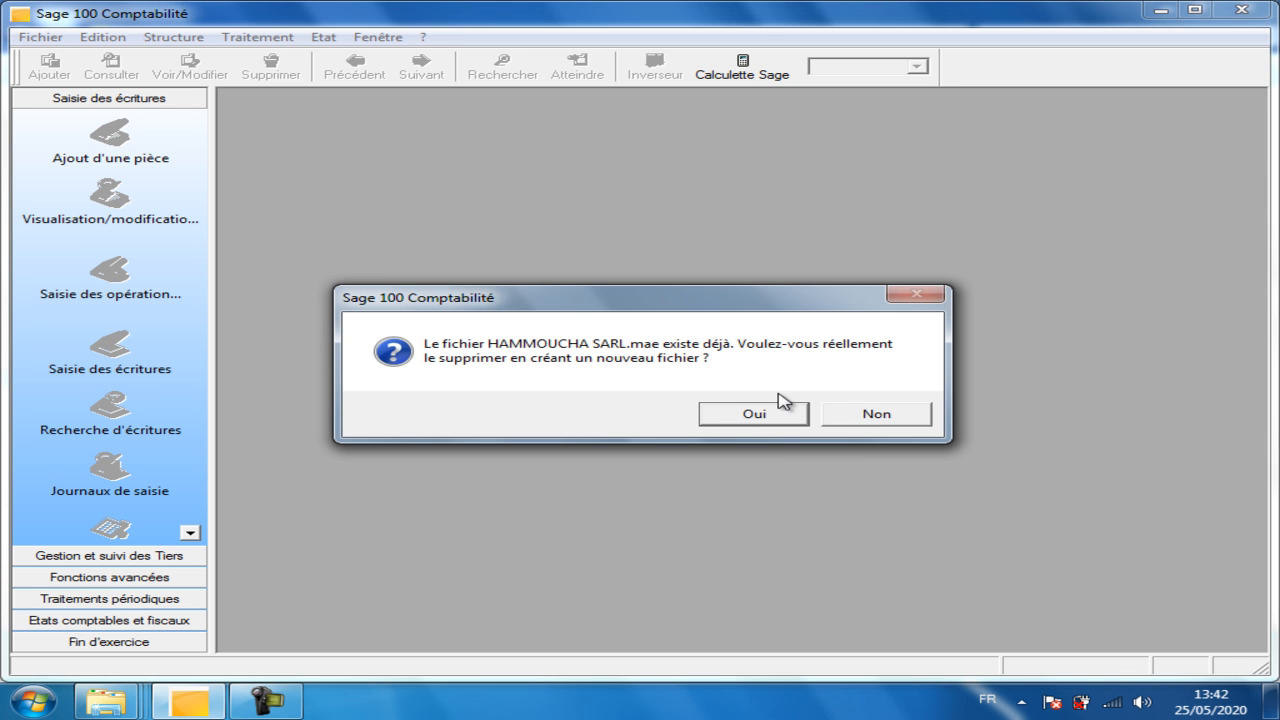
click(760, 416)
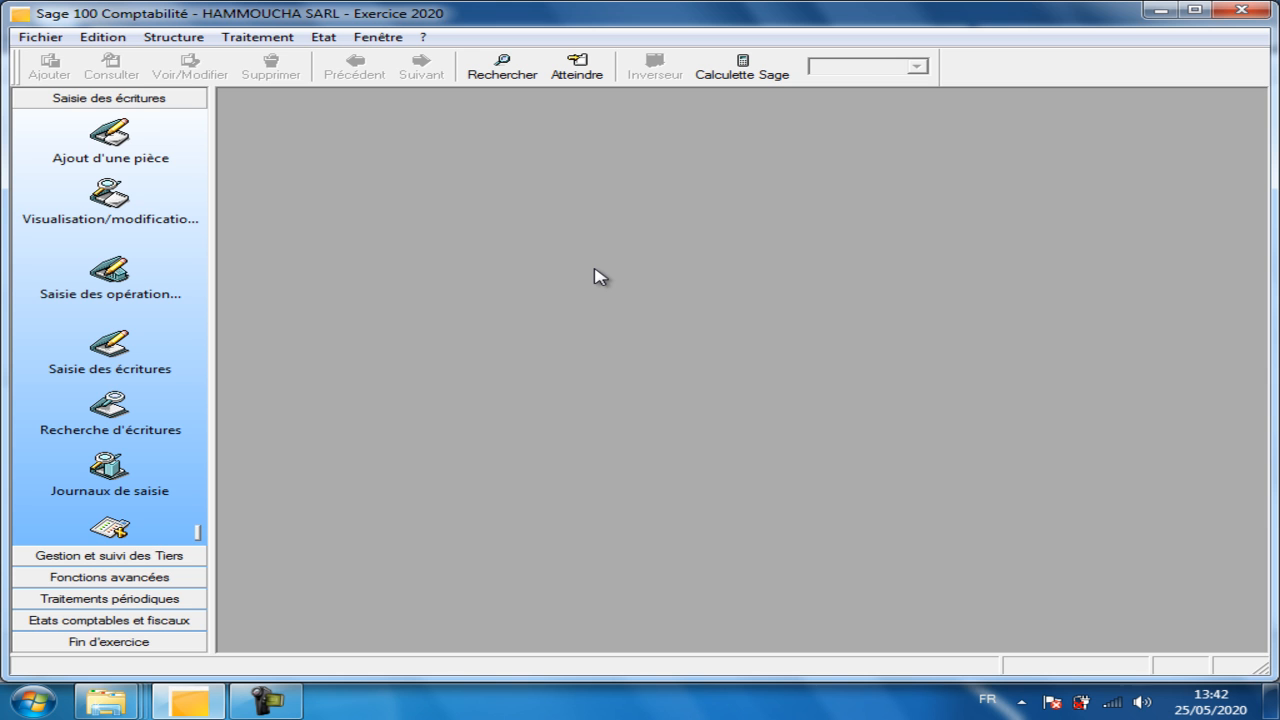
Open A propos de votre société and enter the comment 'formation initiale et superieur'.
click(31, 38)
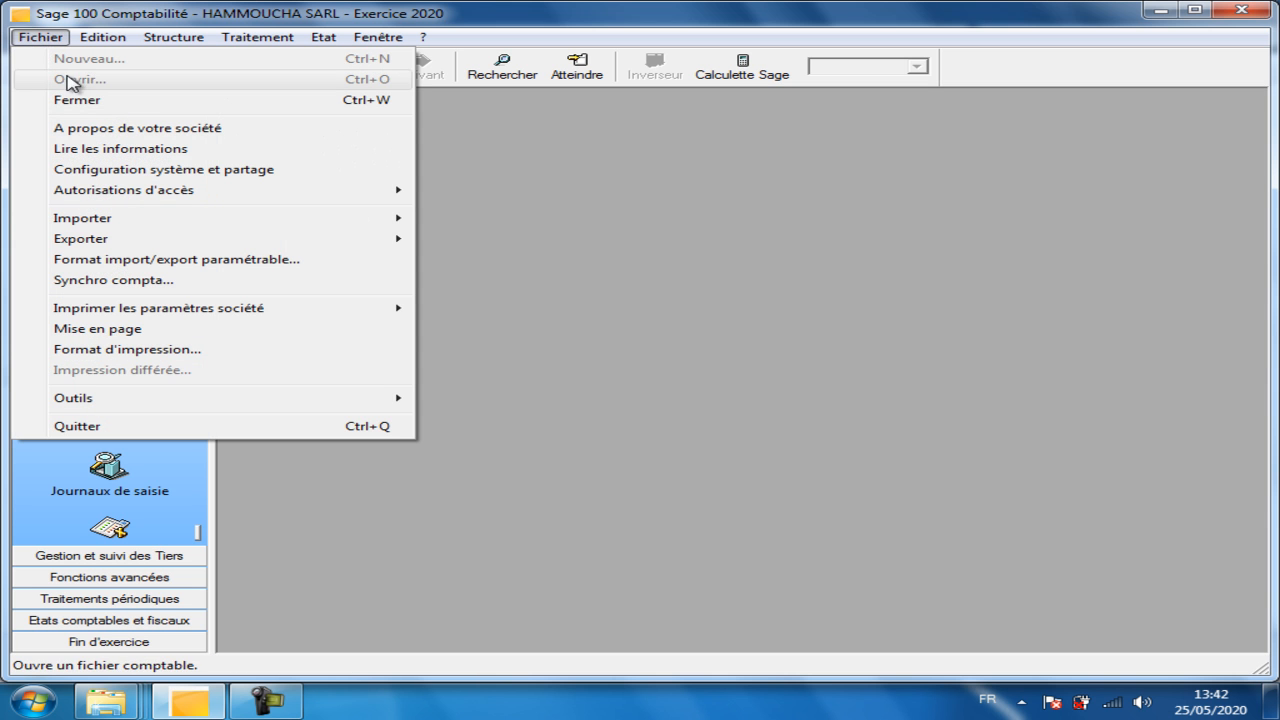
click(111, 129)
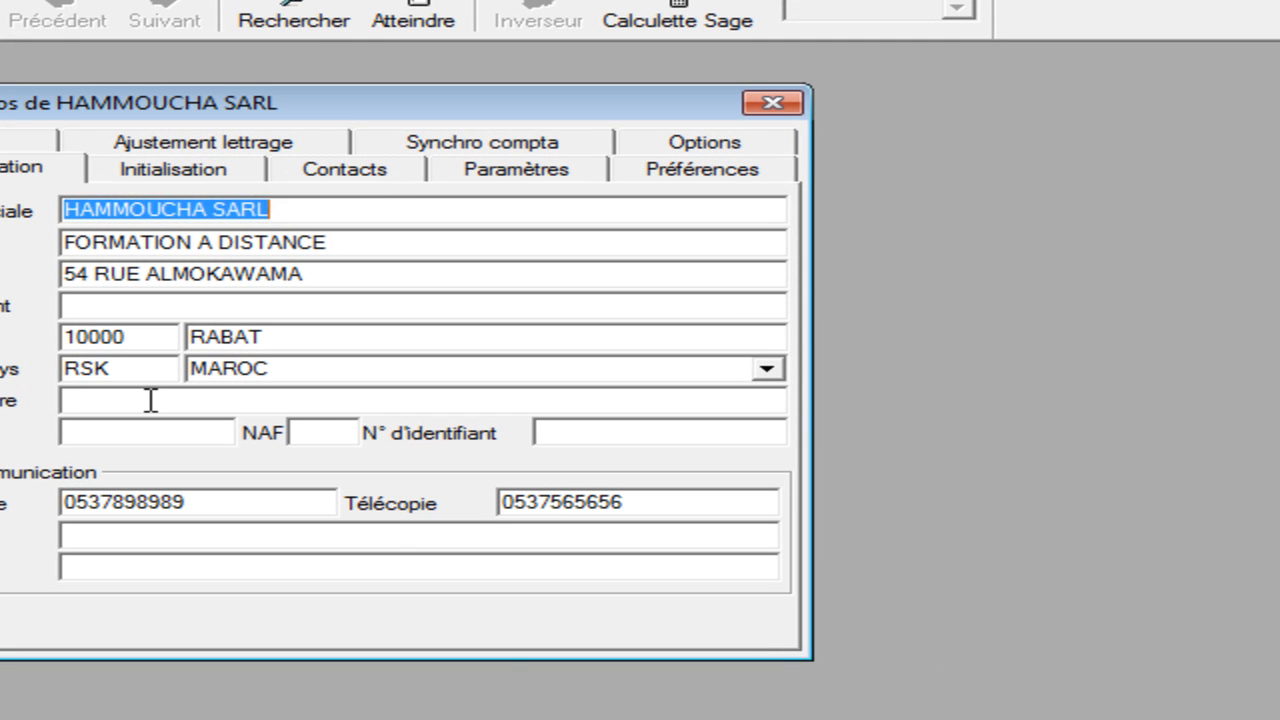
click(412, 311)
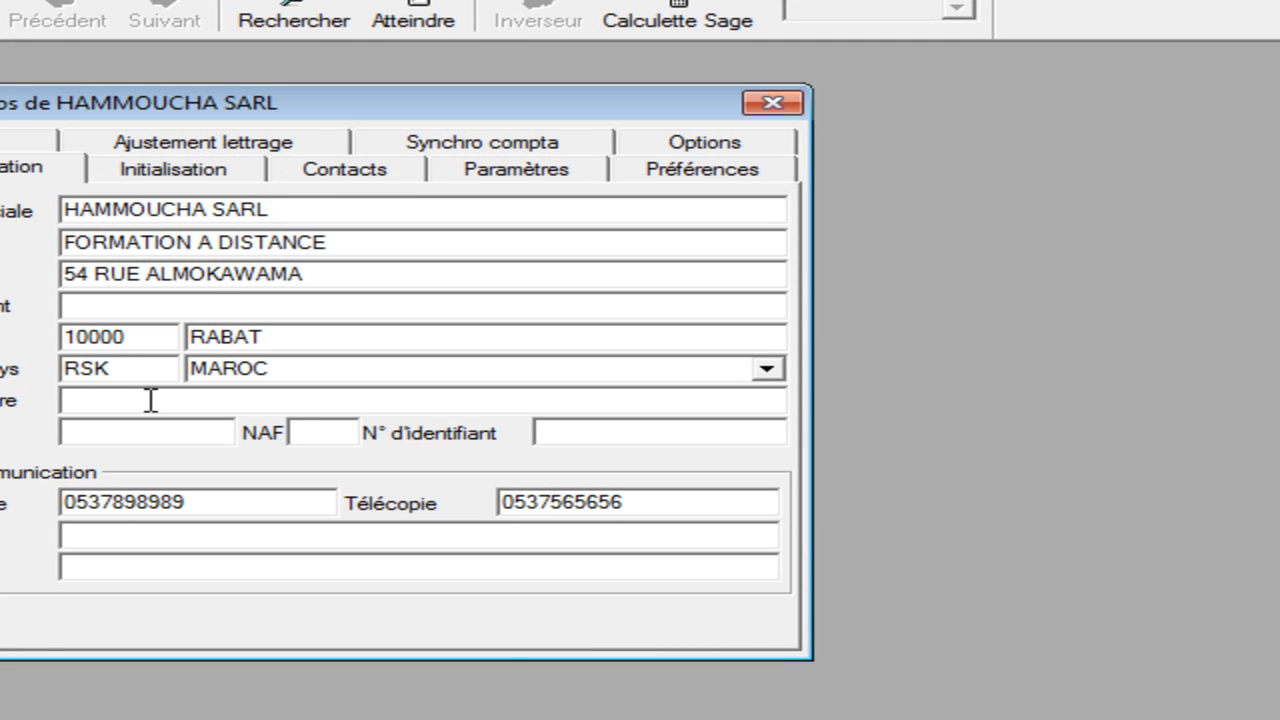
text(formation initial)
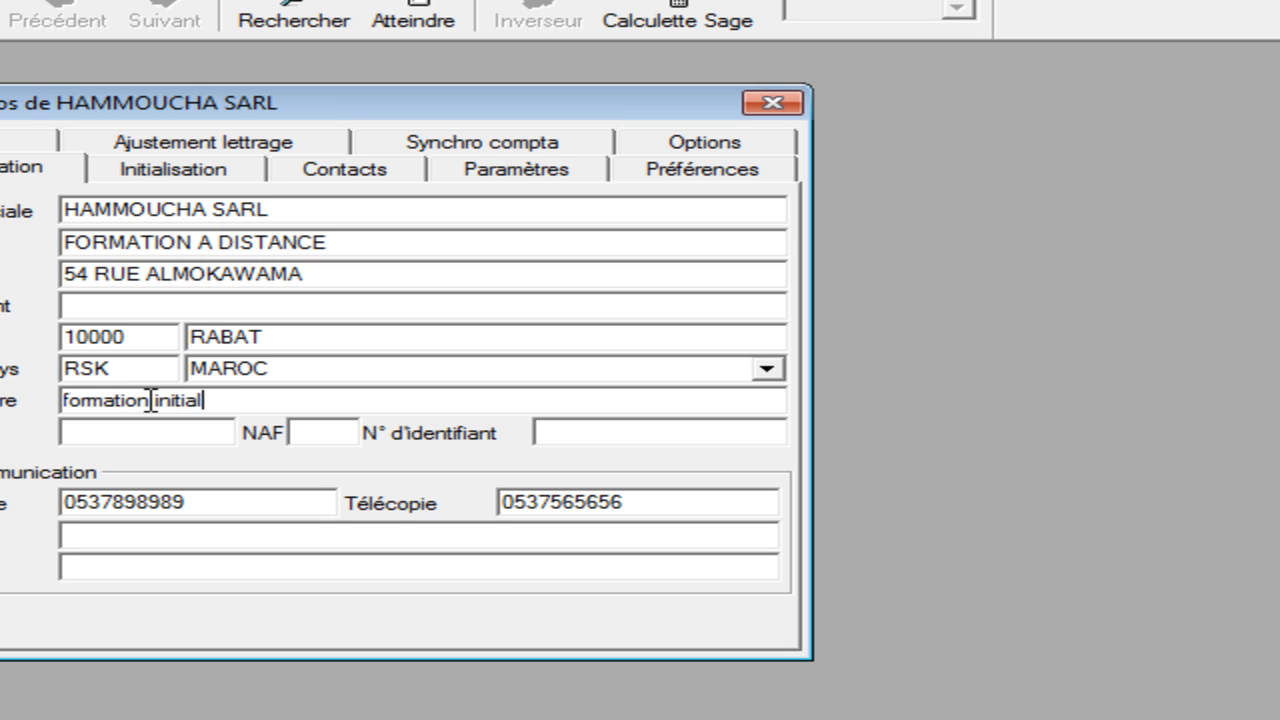
text(e et sup)
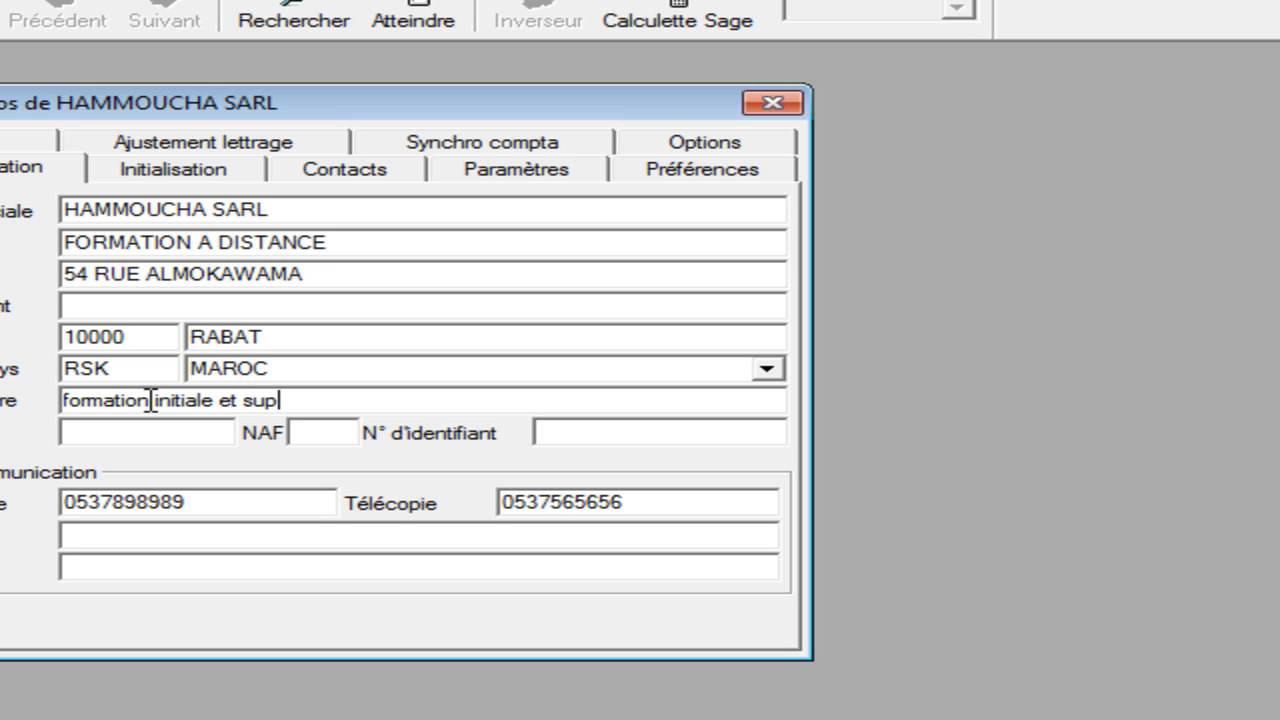
text(erieur)
Enter SIRET 123456, NAF code 111 and N° d'identifiant 23456789.
click(137, 430)
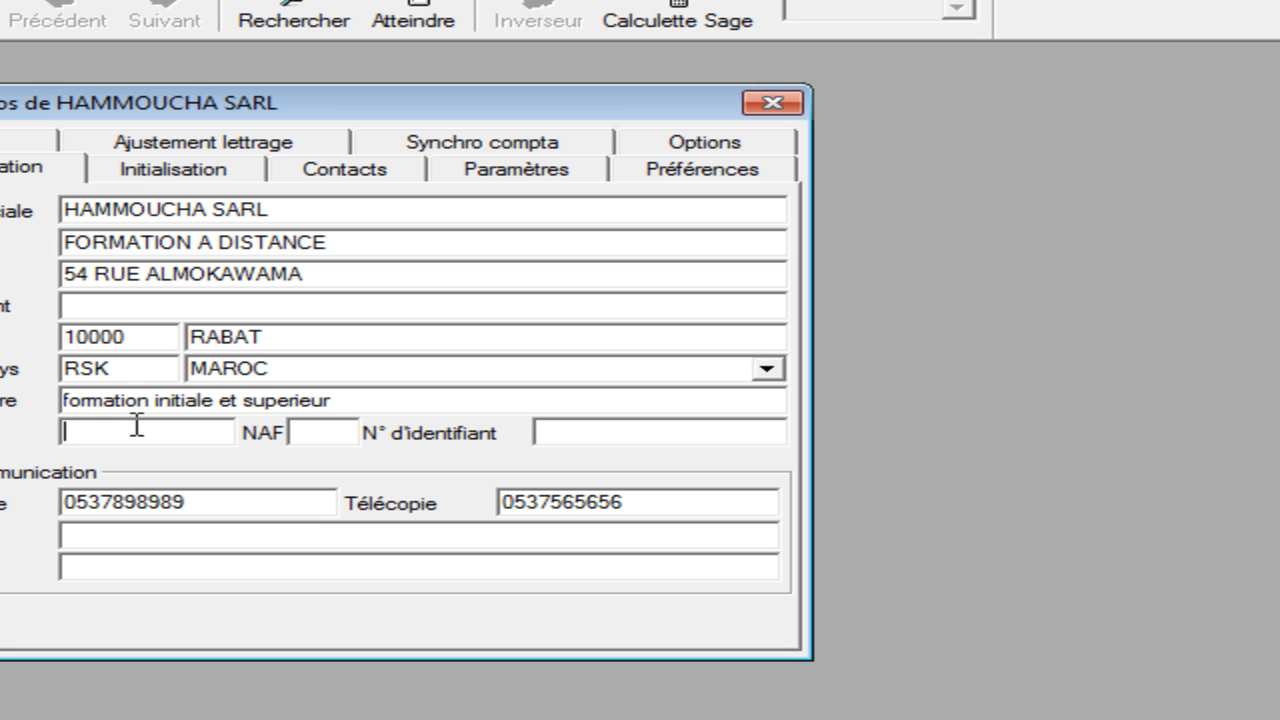
text(123456)
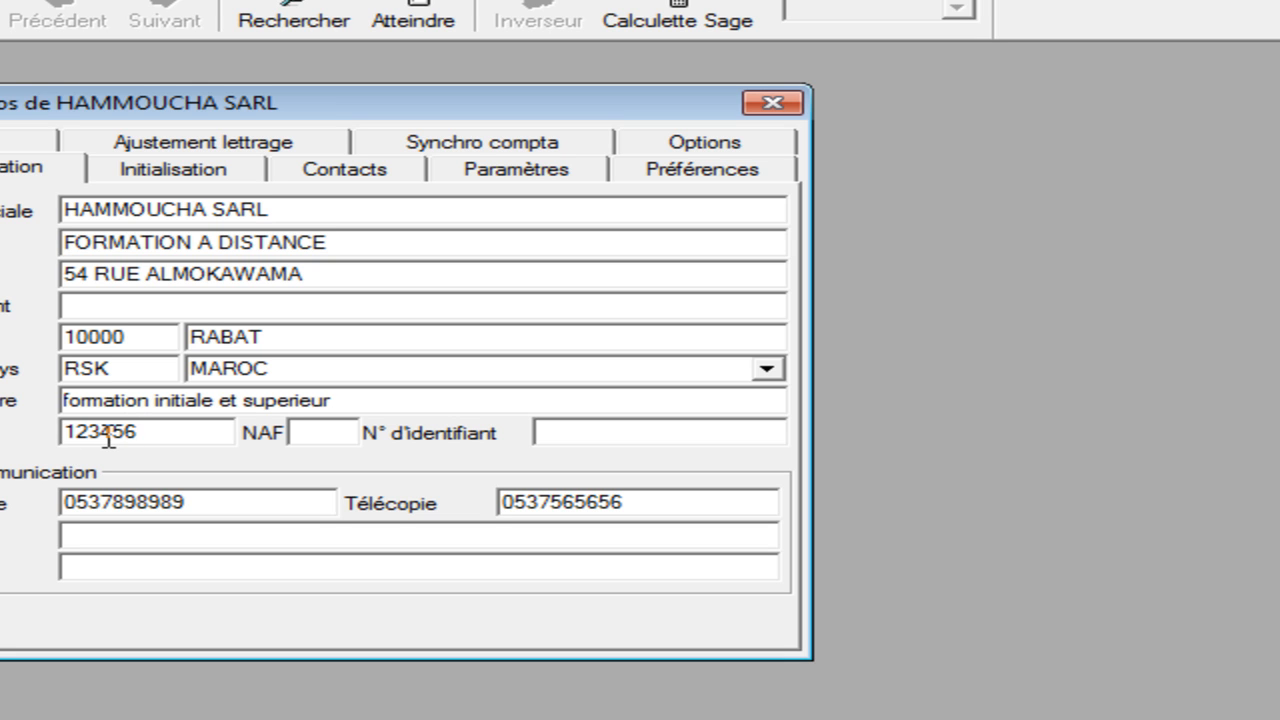
click(328, 440)
text(111)
click(684, 440)
text(234567)
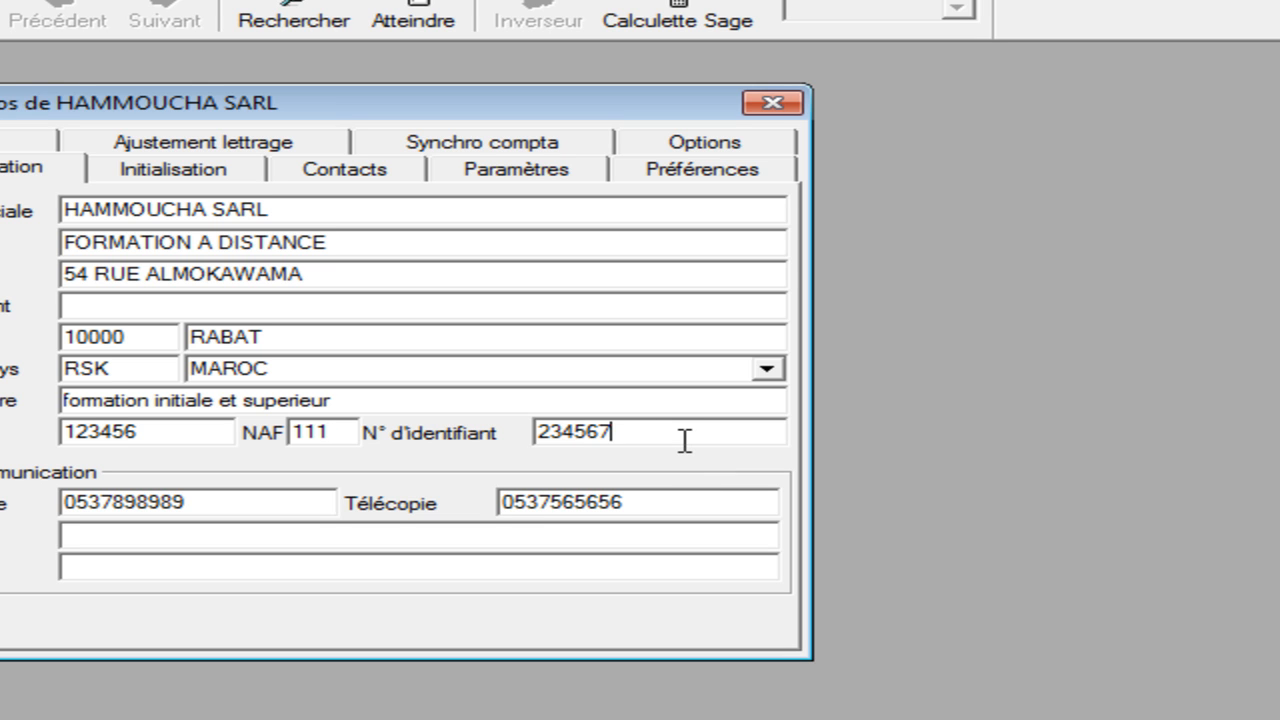
text(89)
Fill in the company's e-mail address in the E-mail field.
click(361, 538)
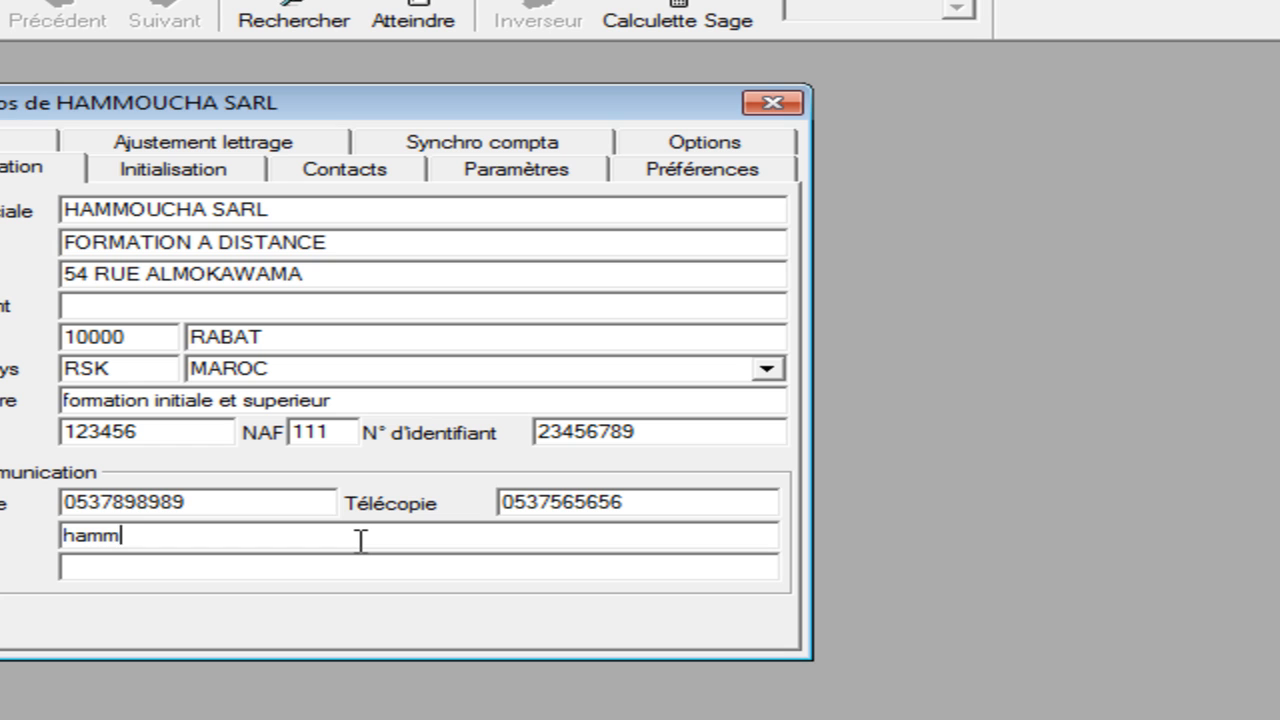
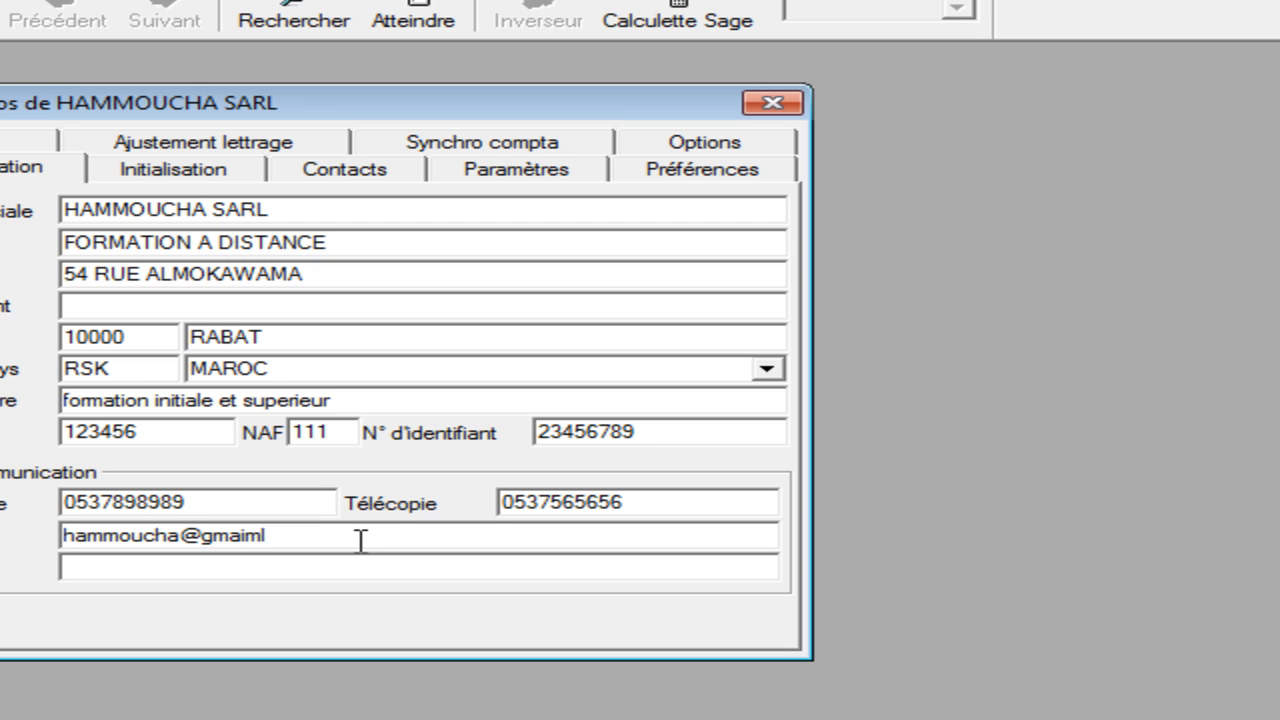
click(216, 565)
text(www)
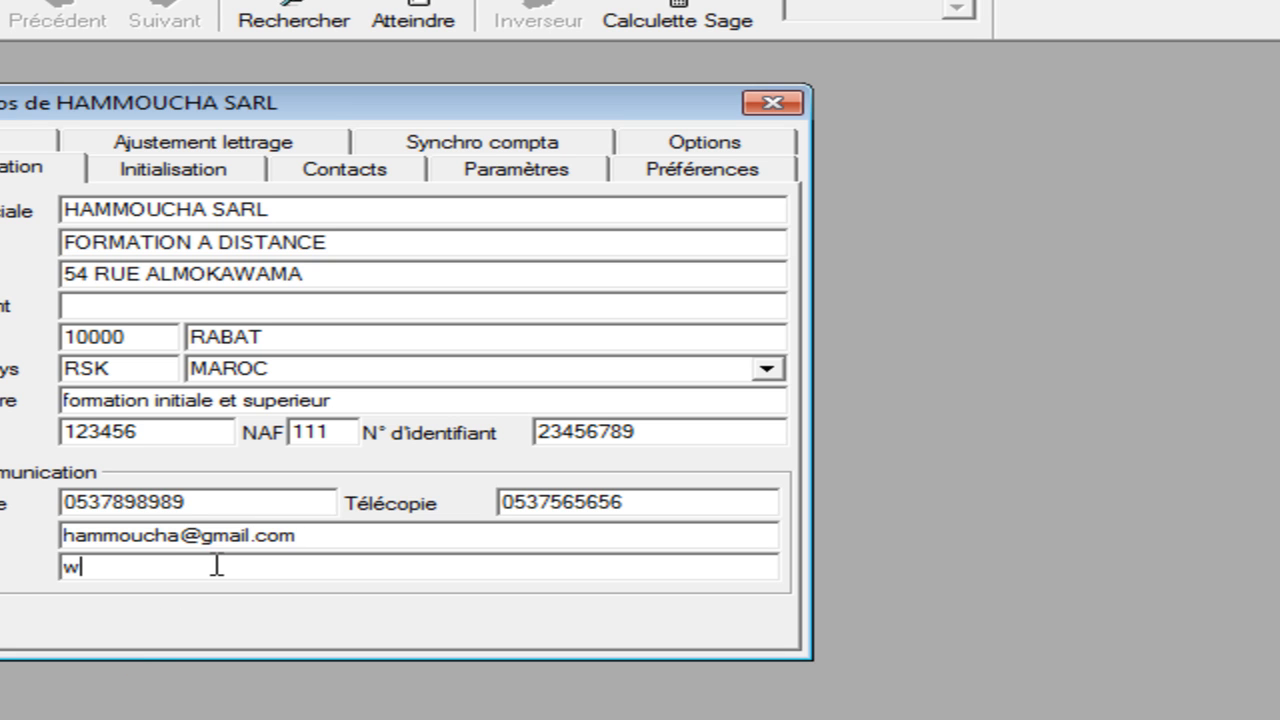
text(.h)
text(ammoucha fo)
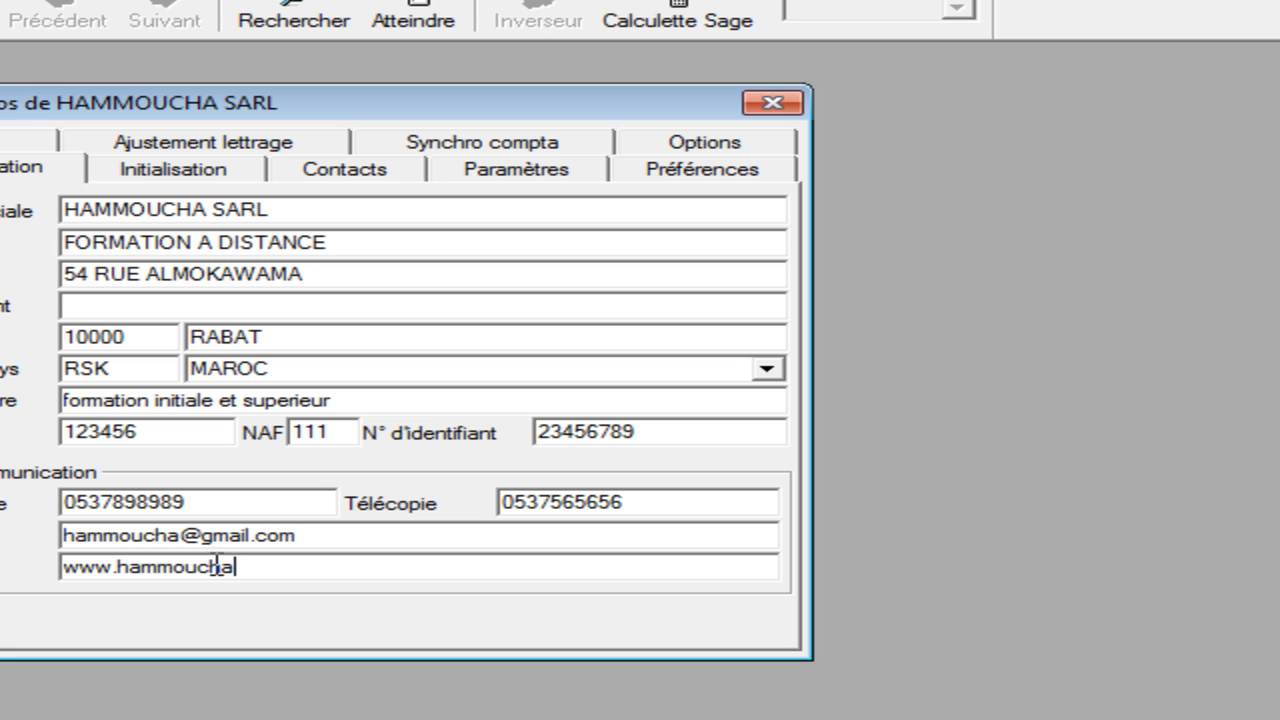
key(BackSpace)
key(BackSpace)
key(BackSpace)
text(formation)
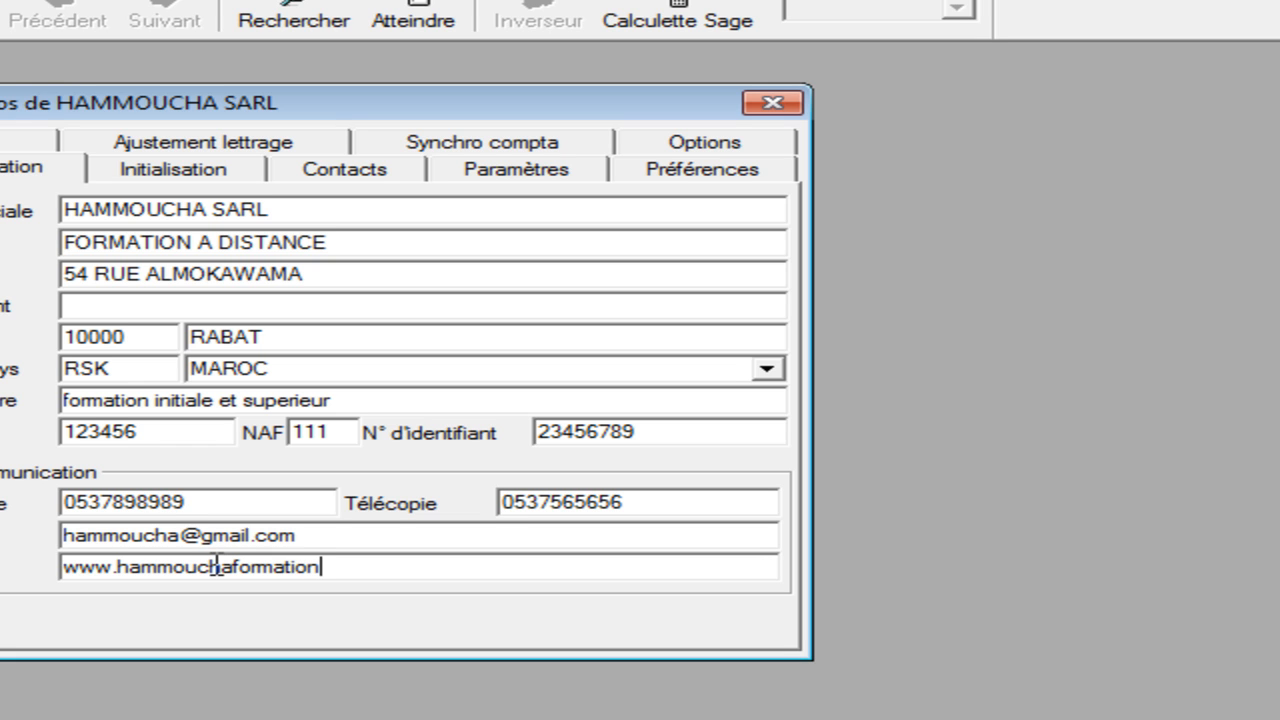
text(.ma)
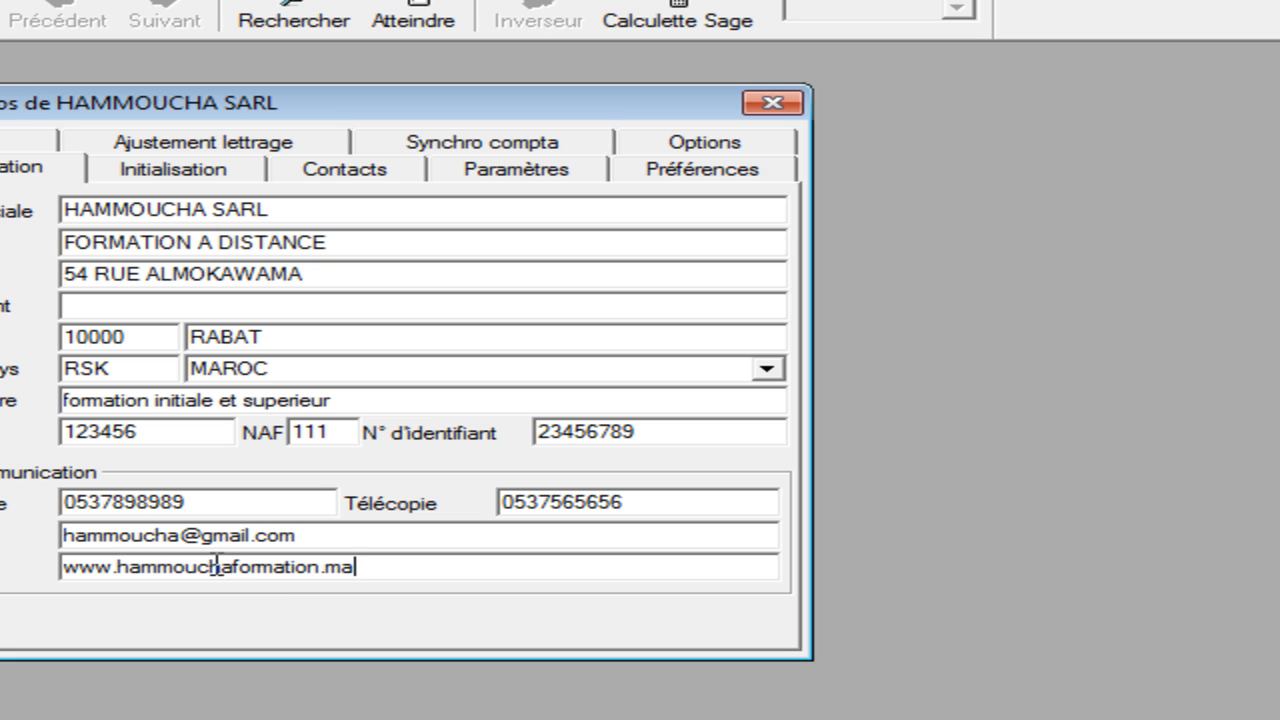